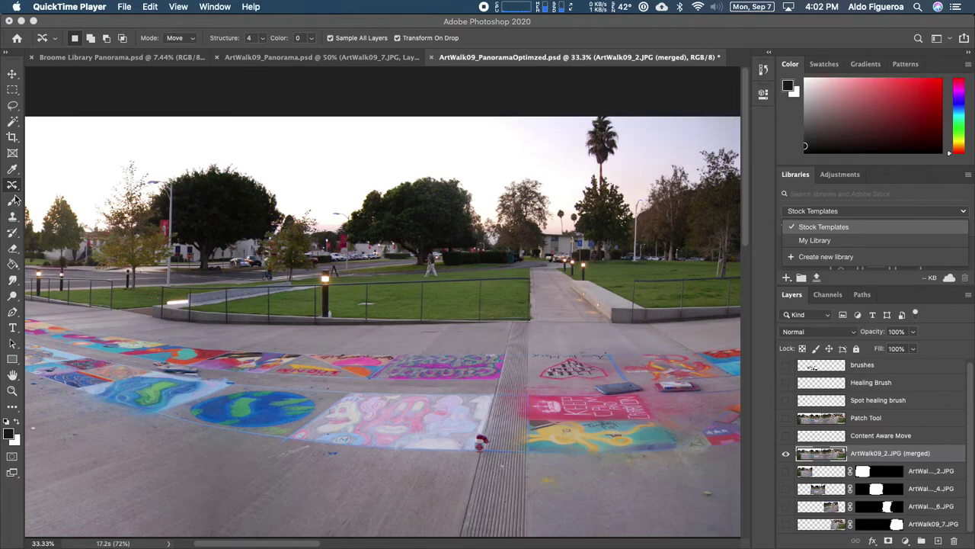
# - Activate the Clone Stamp tool and add a layer named "Clone stamp" above the merged ArtWalk09_2.JPG layer
pyautogui.click(12, 220)
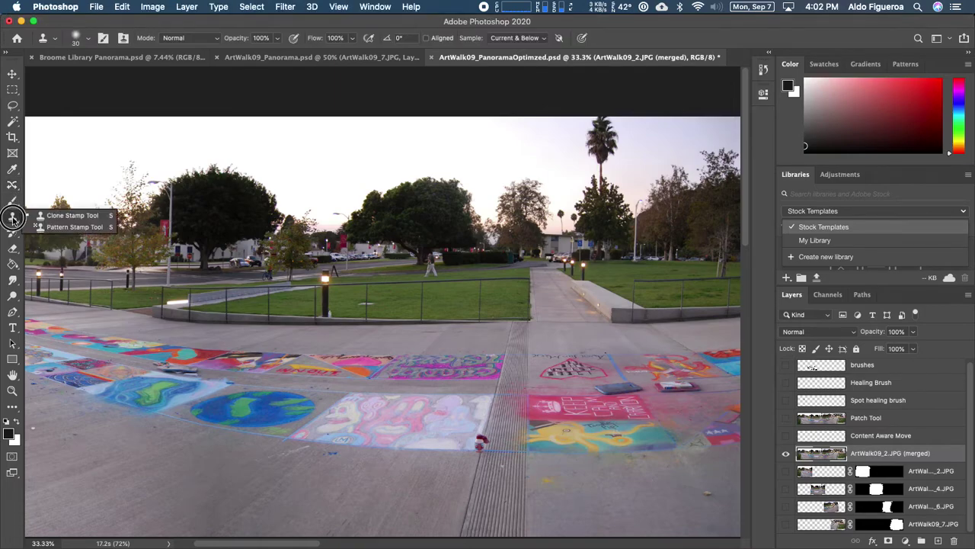
pyautogui.click(87, 219)
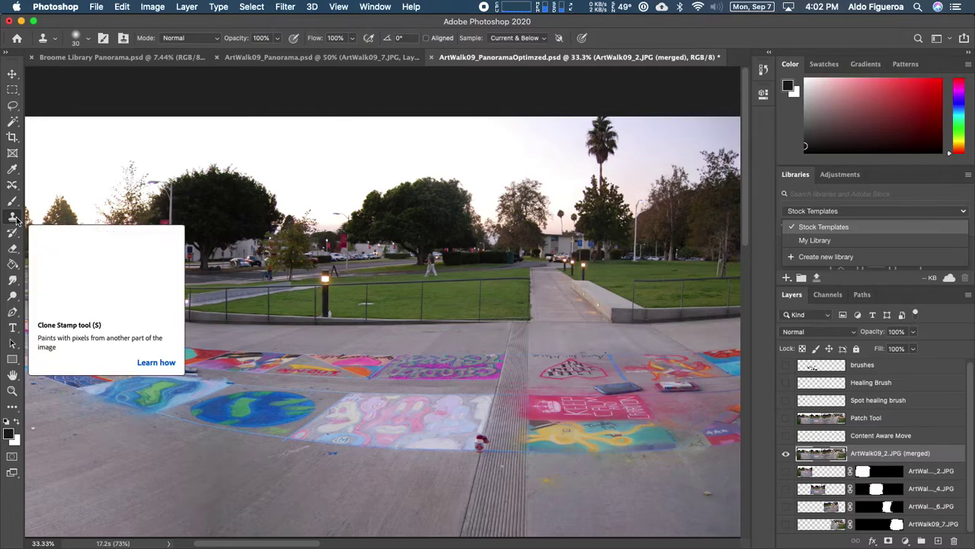
pyautogui.click(938, 540)
pyautogui.doubleClick(860, 454)
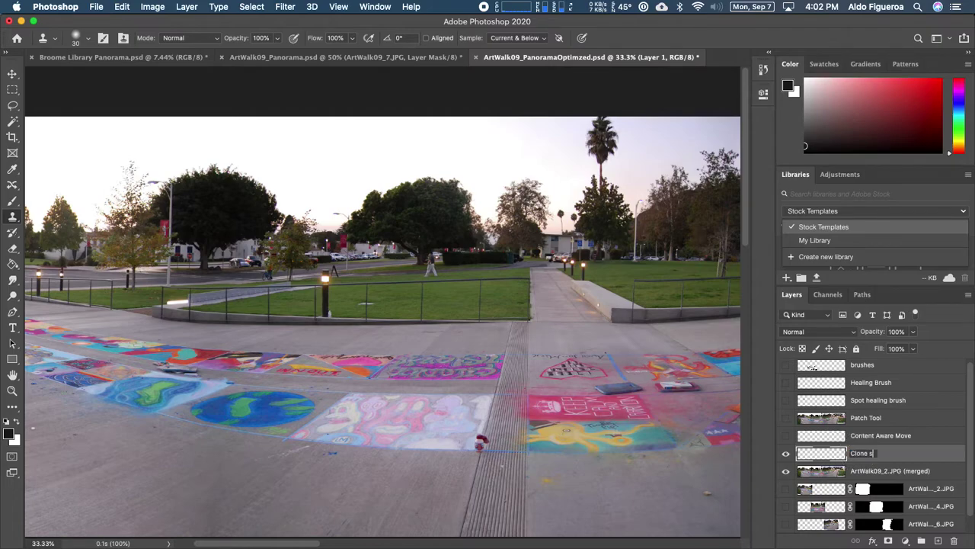
pyautogui.press('Return')
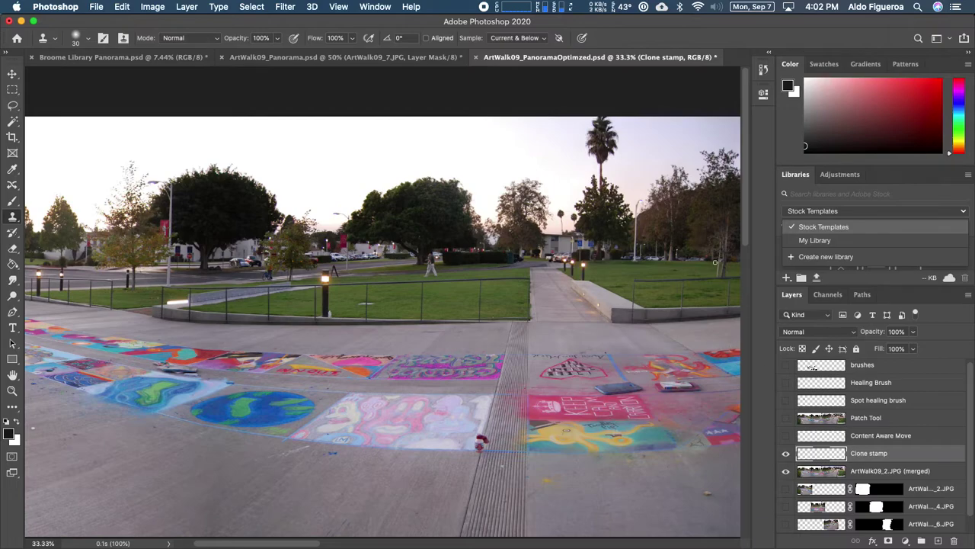
# - Try the Current Layer sample option for the Clone Stamp, and set it back to Current & Below
pyautogui.click(497, 39)
pyautogui.click(512, 29)
pyautogui.click(511, 39)
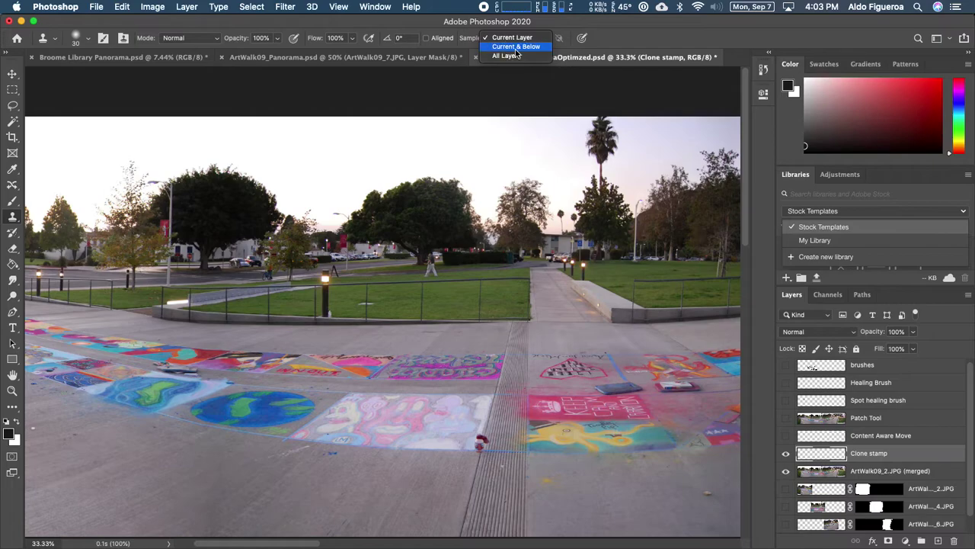
pyautogui.click(516, 49)
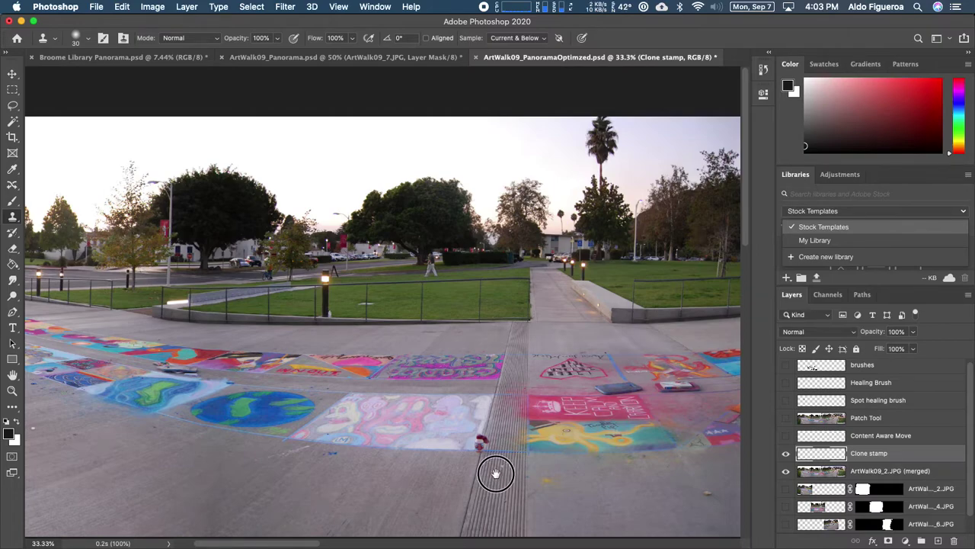
# - With a 45 px brush, clone the small tan leaf on the pavement to a spot just left of the original
pyautogui.moveTo(496, 473); pyautogui.dragTo(518, 440)
pyautogui.moveTo(383, 424); pyautogui.dragTo(322, 400)
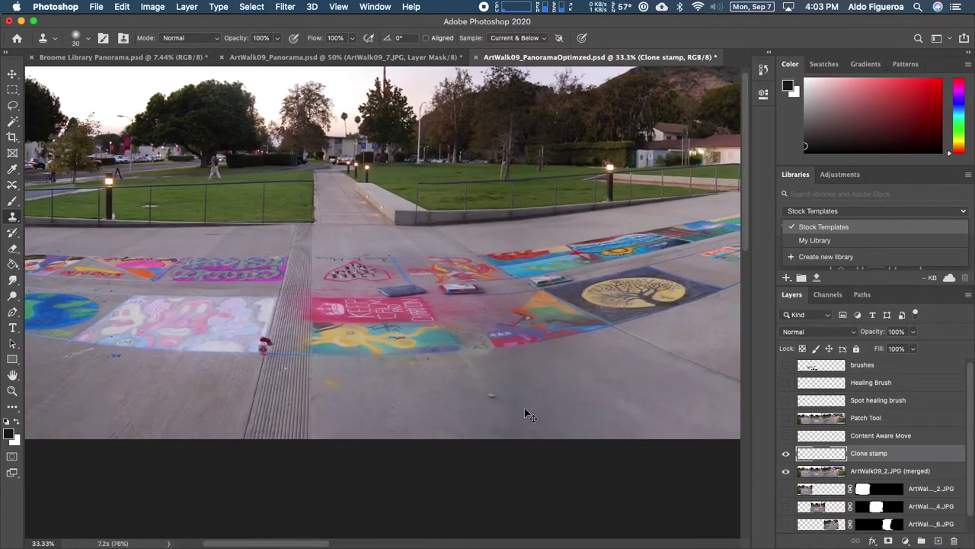
pyautogui.scroll(5, 525, 415)
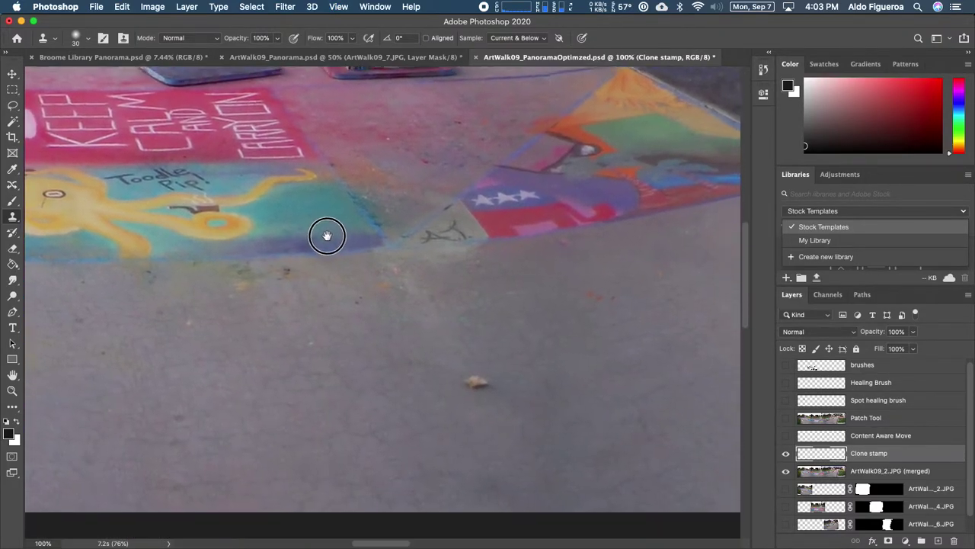
pyautogui.scroll(-2, 329, 237)
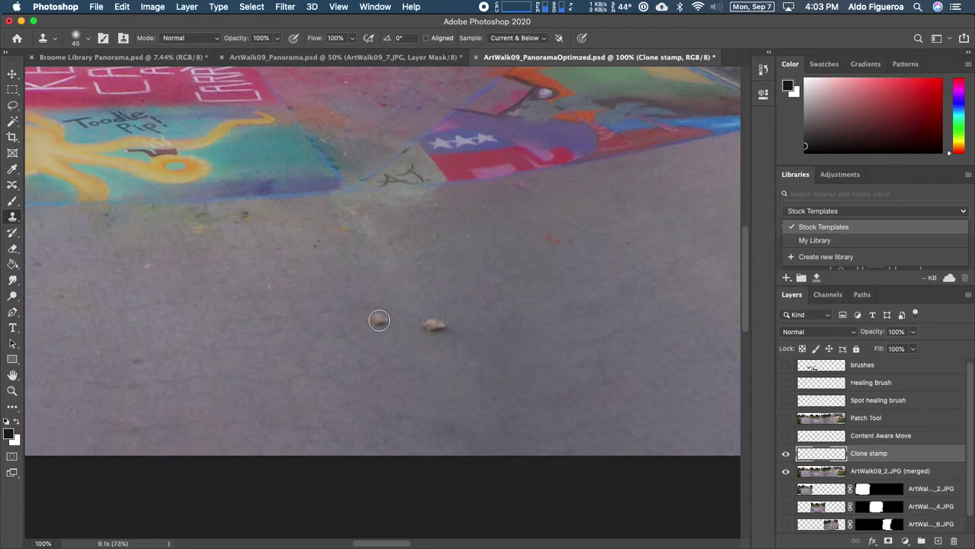
pyautogui.press(']')
pyautogui.press(']')
pyautogui.press(']')
pyautogui.press(']')
pyautogui.press(']')
pyautogui.moveTo(381, 323)
pyautogui.mouseDown()
pyautogui.moveTo(370, 323)
pyautogui.moveTo(378, 325)
pyautogui.mouseUp()
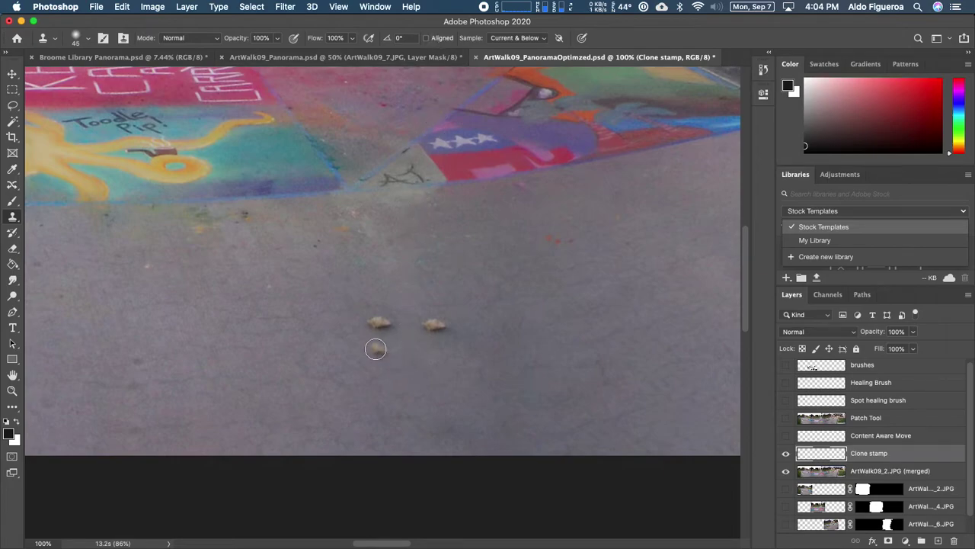
# - Clone two more copies of the tan leaf, extending the row to the left on the pavement
pyautogui.press(']')
pyautogui.press(']')
pyautogui.press(']')
pyautogui.moveTo(342, 322)
pyautogui.mouseDown()
pyautogui.moveTo(280, 320)
pyautogui.moveTo(299, 326)
pyautogui.mouseUp()
pyautogui.press('[')
pyautogui.press('[')
pyautogui.press('[')
pyautogui.press(']')
pyautogui.press(']')
pyautogui.press(']')
pyautogui.press('[')
pyautogui.press('[')
pyautogui.press('[')
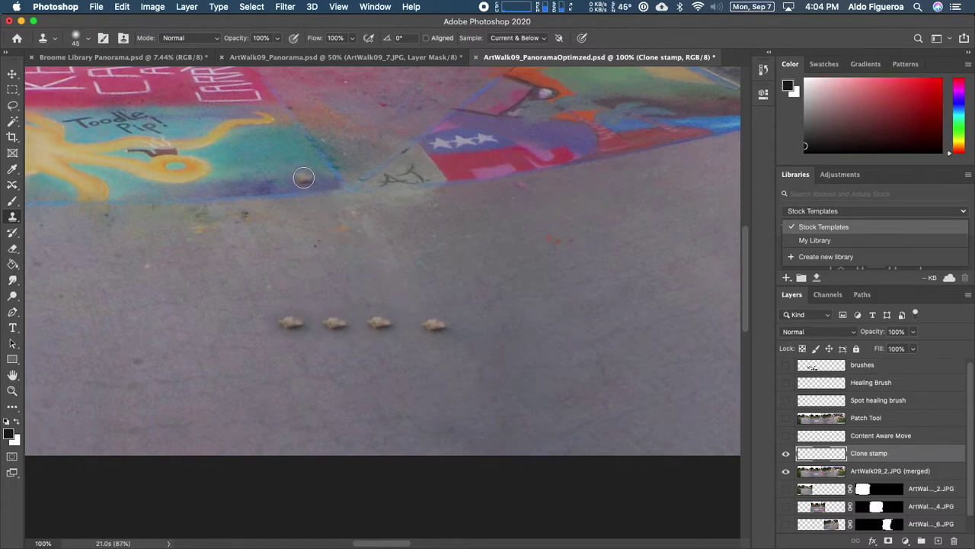
# - Clone one copy of the leaf onto the lower right of the octopus chalk drawing
pyautogui.press(']')
pyautogui.press(']')
pyautogui.press(']')
pyautogui.moveTo(304, 178)
pyautogui.mouseDown()
pyautogui.moveTo(290, 176)
pyautogui.moveTo(310, 180)
pyautogui.moveTo(296, 163)
pyautogui.moveTo(296, 178)
pyautogui.moveTo(311, 166)
pyautogui.moveTo(288, 174)
pyautogui.moveTo(320, 180)
pyautogui.moveTo(307, 172)
pyautogui.moveTo(316, 170)
pyautogui.moveTo(292, 172)
pyautogui.mouseUp()
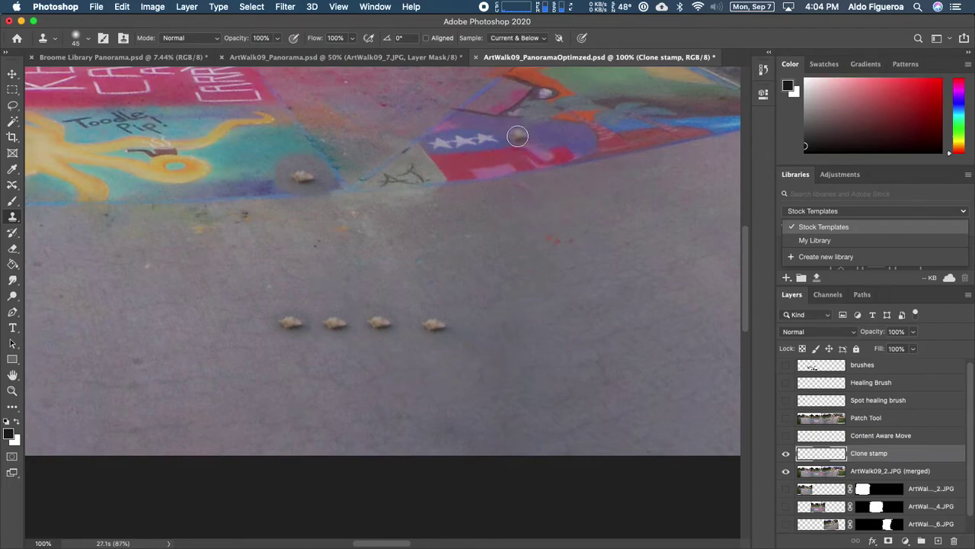
# - Turn on Aligned sampling and clone the small bottle with the scarf and its surroundings, offset to the left over the pink chalk art
pyautogui.click(426, 38)
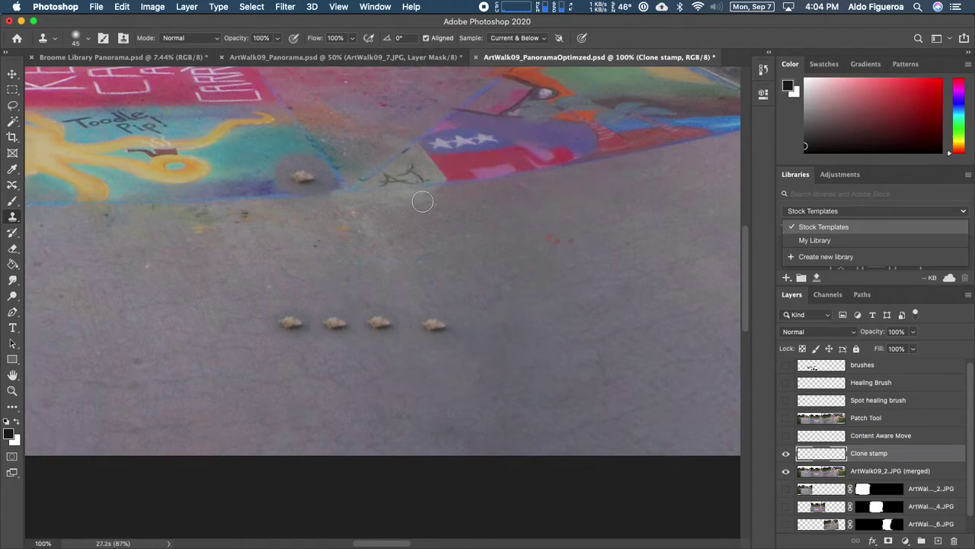
pyautogui.click(434, 323)
pyautogui.moveTo(328, 283); pyautogui.dragTo(523, 314)
pyautogui.moveTo(317, 314); pyautogui.dragTo(629, 343)
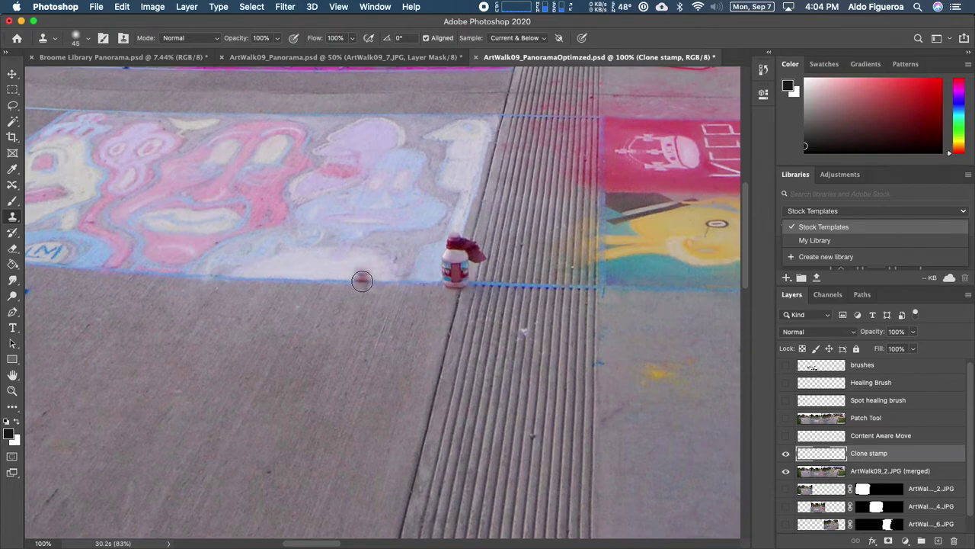
pyautogui.moveTo(362, 282)
pyautogui.mouseDown()
pyautogui.moveTo(374, 263)
pyautogui.moveTo(357, 248)
pyautogui.moveTo(363, 238)
pyautogui.moveTo(395, 254)
pyautogui.moveTo(360, 228)
pyautogui.moveTo(362, 259)
pyautogui.mouseUp()
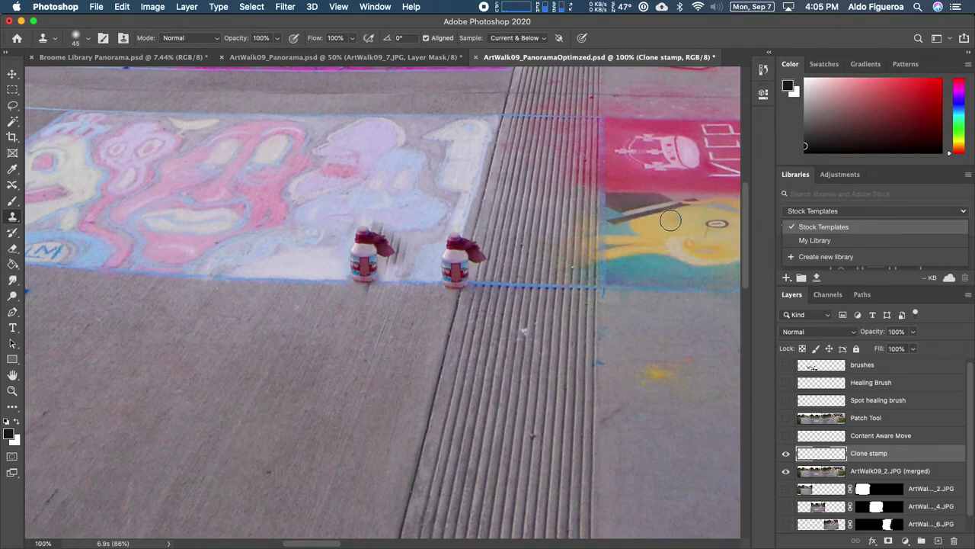
pyautogui.moveTo(622, 219)
pyautogui.mouseDown()
pyautogui.moveTo(631, 197)
pyautogui.moveTo(612, 215)
pyautogui.moveTo(630, 232)
pyautogui.moveTo(643, 220)
pyautogui.moveTo(637, 200)
pyautogui.moveTo(617, 199)
pyautogui.moveTo(606, 242)
pyautogui.moveTo(620, 189)
pyautogui.moveTo(647, 198)
pyautogui.moveTo(641, 213)
pyautogui.moveTo(606, 206)
pyautogui.moveTo(583, 236)
pyautogui.moveTo(573, 188)
pyautogui.moveTo(590, 210)
pyautogui.moveTo(564, 202)
pyautogui.moveTo(598, 198)
pyautogui.moveTo(566, 227)
pyautogui.moveTo(520, 204)
pyautogui.moveTo(580, 191)
pyautogui.moveTo(534, 207)
pyautogui.moveTo(470, 195)
pyautogui.moveTo(511, 206)
pyautogui.moveTo(506, 223)
pyautogui.moveTo(474, 217)
pyautogui.moveTo(504, 189)
pyautogui.moveTo(443, 206)
pyautogui.moveTo(442, 178)
pyautogui.moveTo(454, 200)
pyautogui.moveTo(426, 206)
pyautogui.moveTo(428, 180)
pyautogui.moveTo(422, 205)
pyautogui.moveTo(400, 185)
pyautogui.moveTo(390, 211)
pyautogui.moveTo(381, 180)
pyautogui.moveTo(388, 221)
pyautogui.moveTo(443, 220)
pyautogui.moveTo(405, 240)
pyautogui.moveTo(366, 239)
pyautogui.moveTo(366, 268)
pyautogui.moveTo(352, 277)
pyautogui.moveTo(382, 272)
pyautogui.moveTo(381, 242)
pyautogui.moveTo(389, 253)
pyautogui.moveTo(368, 283)
pyautogui.moveTo(352, 255)
pyautogui.moveTo(379, 177)
pyautogui.mouseUp()
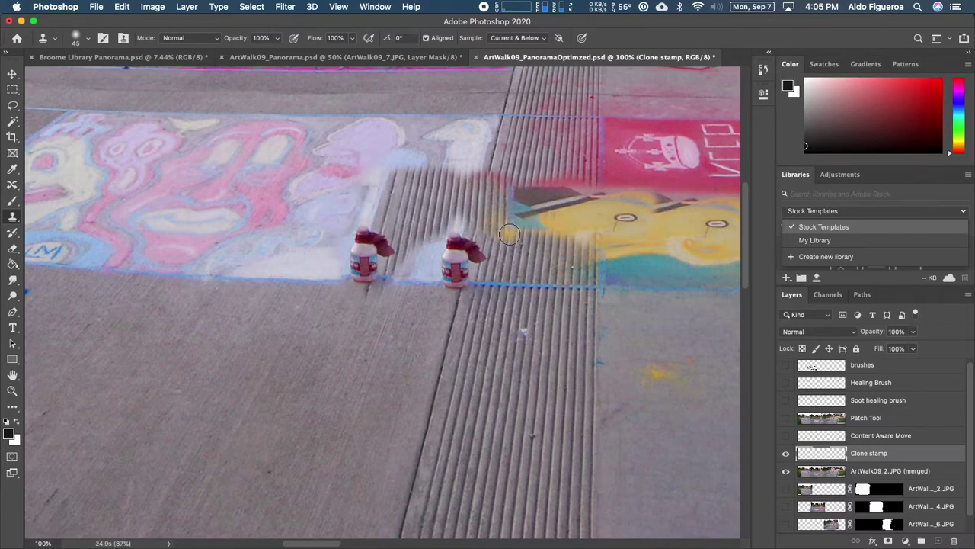
# - Clone the walking man with the backpack farther right along the street and cover the original figure with cloned hedge, curb and road
pyautogui.moveTo(225, 300)
pyautogui.mouseDown()
pyautogui.moveTo(370, 342)
pyautogui.moveTo(567, 374)
pyautogui.mouseUp()
pyautogui.moveTo(48, 279)
pyautogui.mouseDown()
pyautogui.moveTo(195, 331)
pyautogui.moveTo(605, 377)
pyautogui.mouseUp()
pyautogui.moveTo(69, 153)
pyautogui.mouseDown()
pyautogui.moveTo(224, 191)
pyautogui.moveTo(417, 370)
pyautogui.mouseUp()
pyautogui.moveTo(386, 337); pyautogui.dragTo(374, 331)
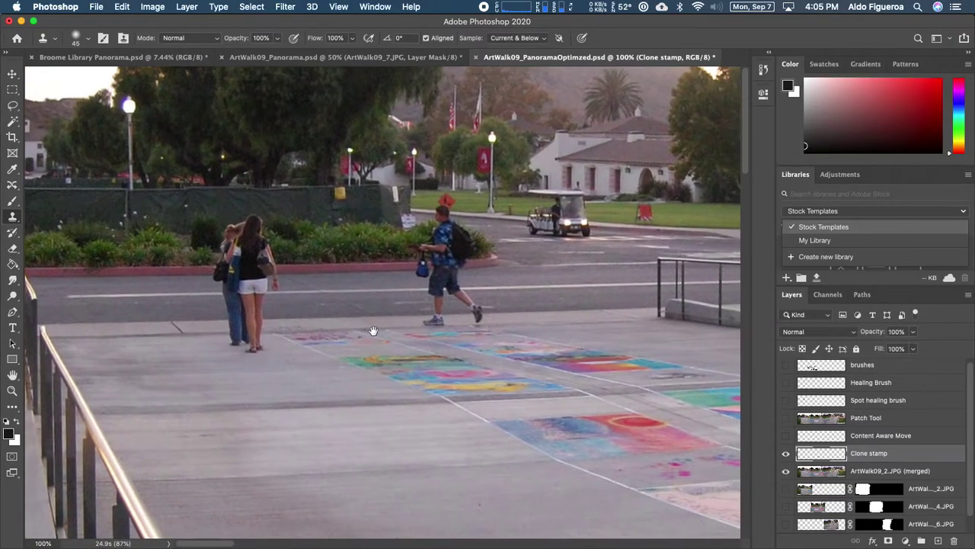
pyautogui.scroll(5, 438, 333)
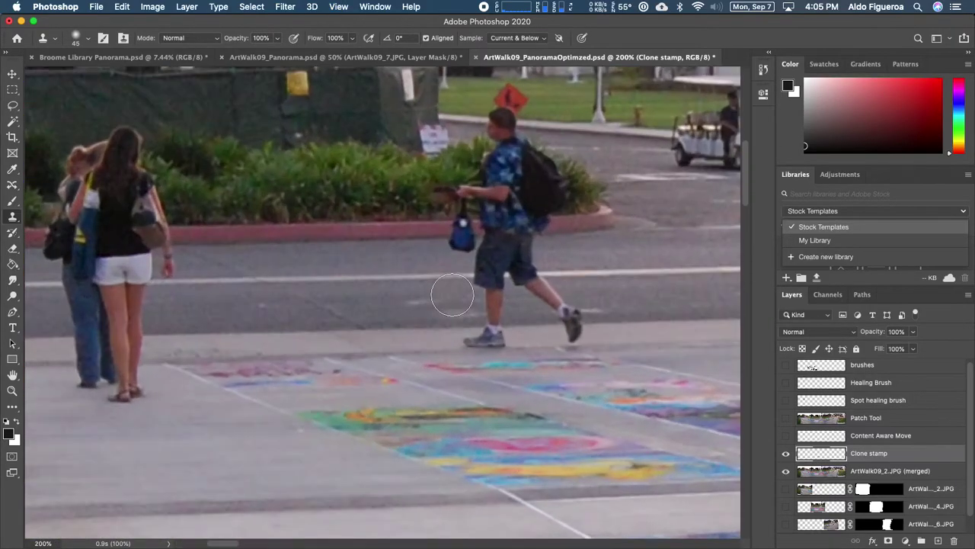
pyautogui.moveTo(496, 209)
pyautogui.mouseDown()
pyautogui.moveTo(470, 223)
pyautogui.moveTo(437, 220)
pyautogui.mouseUp()
pyautogui.hscroll(5, 388, 188)
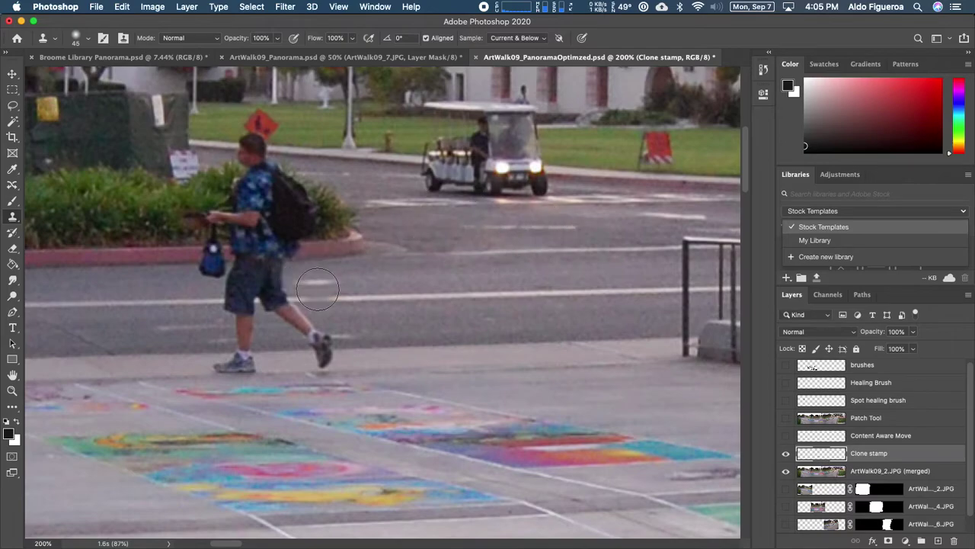
pyautogui.moveTo(306, 279); pyautogui.dragTo(423, 266)
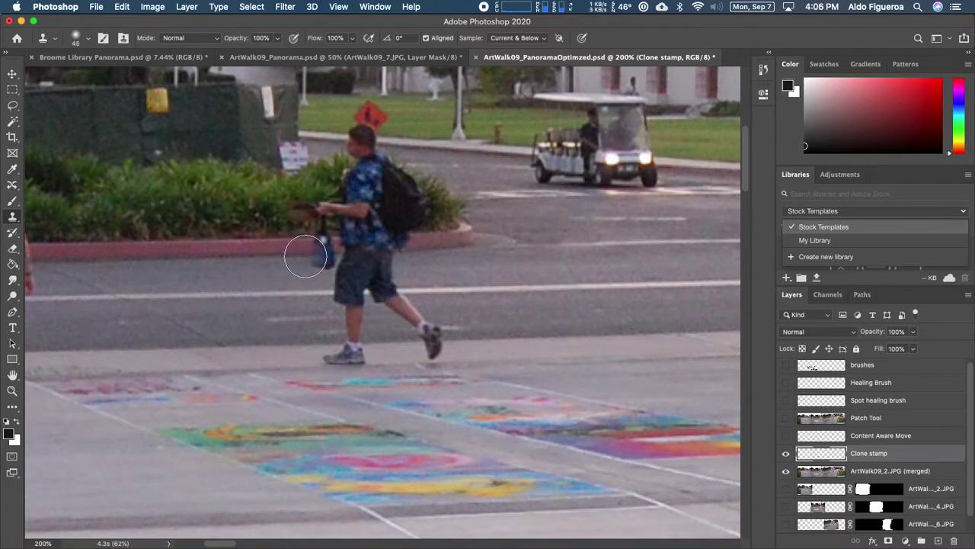
pyautogui.moveTo(306, 254)
pyautogui.mouseDown()
pyautogui.moveTo(383, 253)
pyautogui.moveTo(340, 279)
pyautogui.moveTo(389, 292)
pyautogui.moveTo(340, 283)
pyautogui.moveTo(410, 296)
pyautogui.moveTo(342, 318)
pyautogui.moveTo(414, 324)
pyautogui.moveTo(435, 348)
pyautogui.moveTo(320, 353)
pyautogui.moveTo(368, 342)
pyautogui.moveTo(331, 308)
pyautogui.moveTo(352, 324)
pyautogui.moveTo(349, 257)
pyautogui.moveTo(418, 240)
pyautogui.moveTo(481, 247)
pyautogui.moveTo(592, 236)
pyautogui.moveTo(498, 239)
pyautogui.moveTo(551, 249)
pyautogui.moveTo(509, 265)
pyautogui.moveTo(538, 272)
pyautogui.moveTo(509, 292)
pyautogui.moveTo(544, 307)
pyautogui.moveTo(514, 312)
pyautogui.moveTo(564, 312)
pyautogui.moveTo(568, 327)
pyautogui.moveTo(602, 328)
pyautogui.moveTo(596, 338)
pyautogui.moveTo(485, 347)
pyautogui.moveTo(551, 231)
pyautogui.moveTo(640, 223)
pyautogui.moveTo(579, 200)
pyautogui.moveTo(462, 191)
pyautogui.moveTo(507, 183)
pyautogui.moveTo(464, 175)
pyautogui.moveTo(549, 148)
pyautogui.moveTo(533, 127)
pyautogui.moveTo(519, 134)
pyautogui.moveTo(522, 126)
pyautogui.moveTo(544, 144)
pyautogui.moveTo(566, 176)
pyautogui.moveTo(544, 148)
pyautogui.moveTo(496, 135)
pyautogui.moveTo(462, 157)
pyautogui.moveTo(482, 160)
pyautogui.moveTo(457, 180)
pyautogui.moveTo(349, 190)
pyautogui.mouseUp()
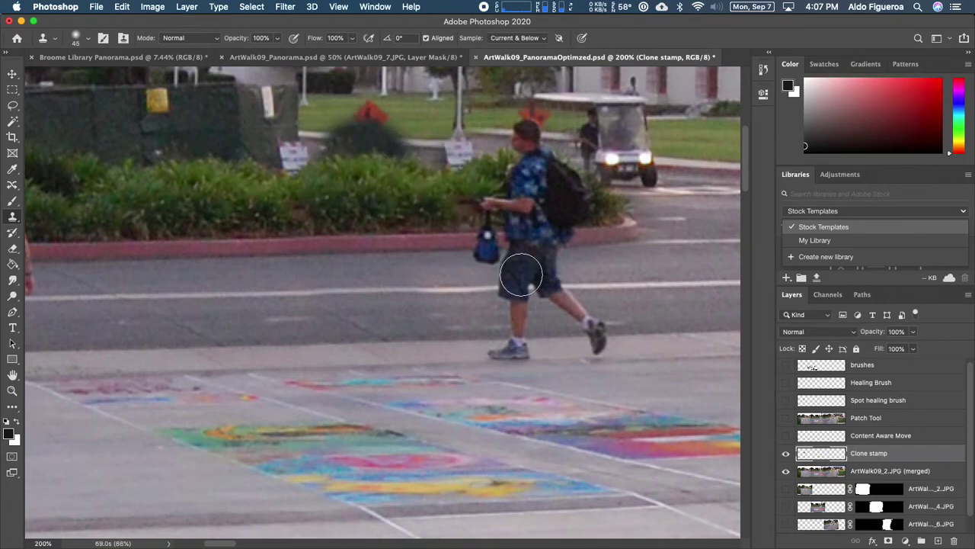
# - Toggle the merged photo layer and the Clone stamp layer to compare the cloned pixels with the original scene
pyautogui.press('super+minus')
pyautogui.moveTo(483, 265); pyautogui.dragTo(372, 258)
pyautogui.click(787, 471)
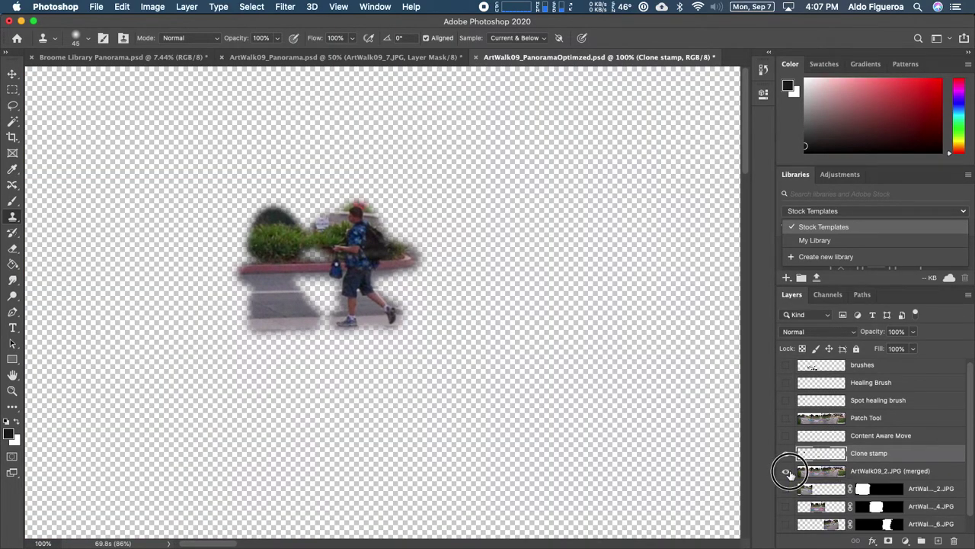
pyautogui.click(786, 471)
pyautogui.click(785, 454)
pyautogui.click(785, 454)
pyautogui.click(786, 454)
pyautogui.click(786, 454)
pyautogui.click(785, 454)
pyautogui.click(786, 454)
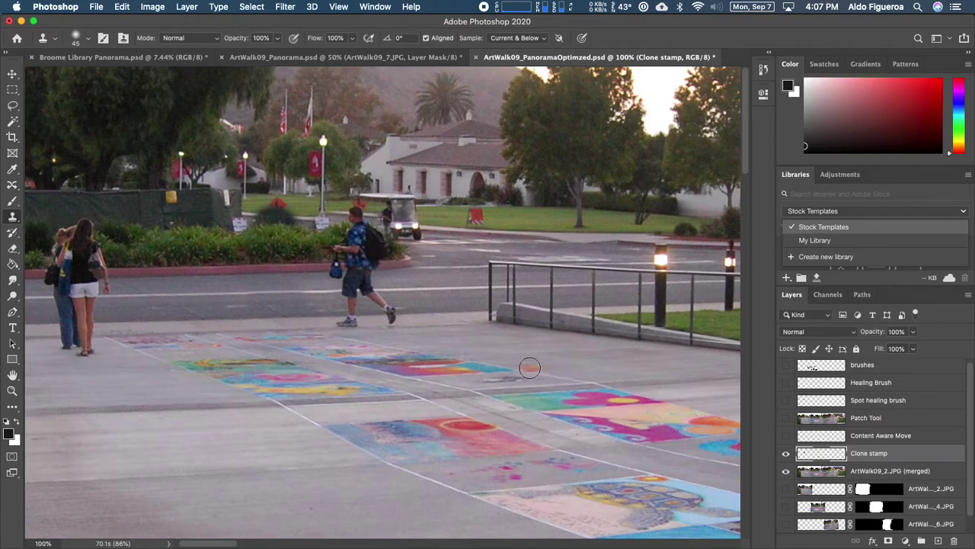
# - Erase the duplicated sign and the dark cloned foliage above the hedge on the Clone stamp layer with a 30 px eraser
pyautogui.press('super+plus')
pyautogui.moveTo(234, 208); pyautogui.dragTo(315, 257)
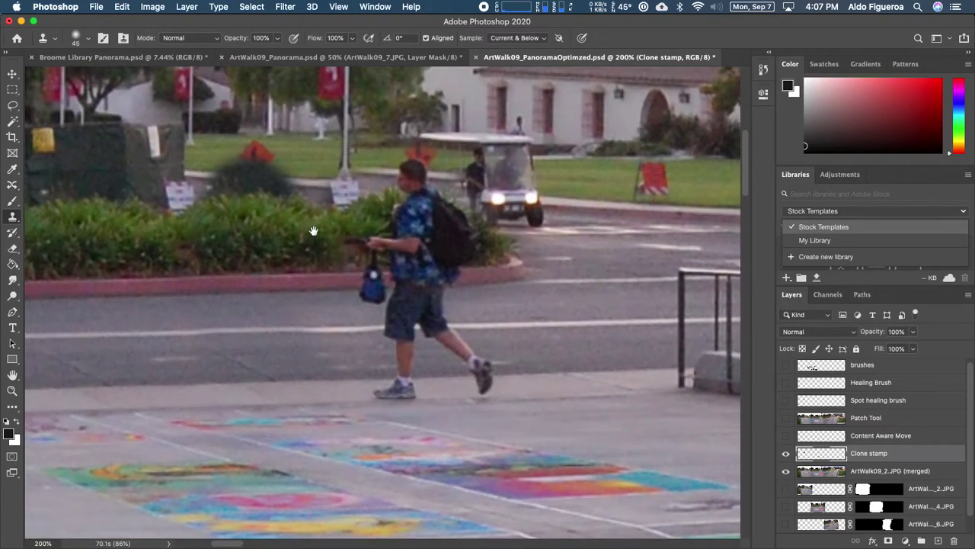
pyautogui.click(13, 250)
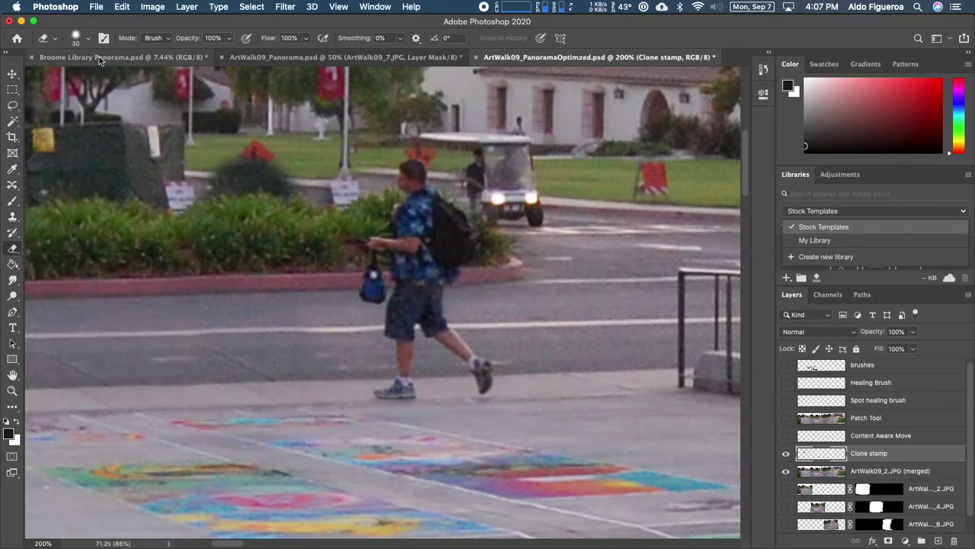
pyautogui.click(88, 38)
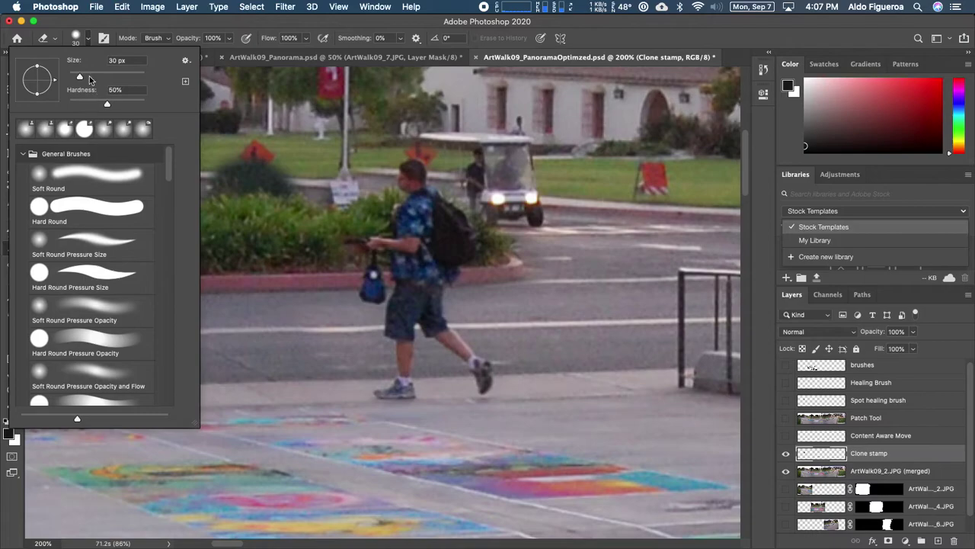
pyautogui.click(104, 27)
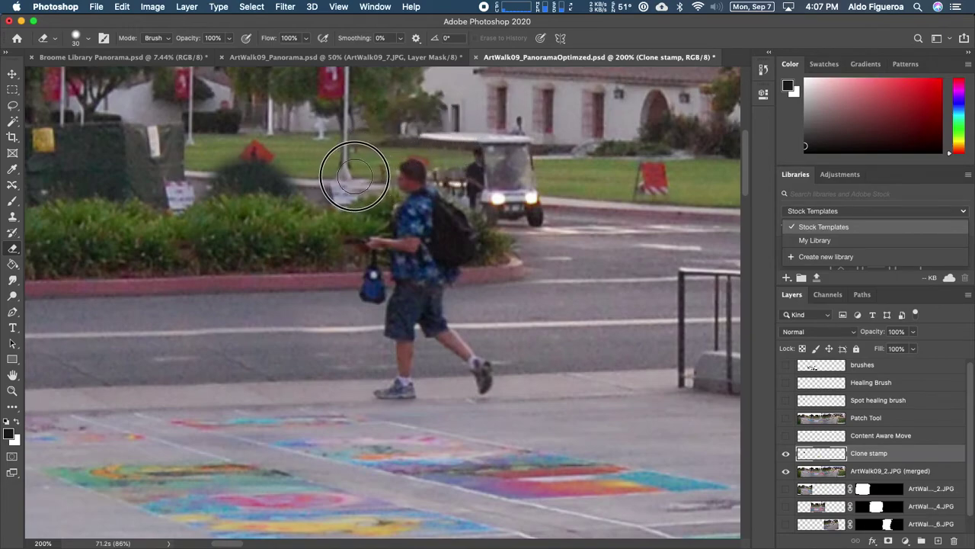
pyautogui.moveTo(342, 188)
pyautogui.mouseDown()
pyautogui.moveTo(307, 166)
pyautogui.moveTo(316, 170)
pyautogui.moveTo(208, 168)
pyautogui.moveTo(228, 161)
pyautogui.moveTo(287, 177)
pyautogui.moveTo(298, 169)
pyautogui.moveTo(217, 172)
pyautogui.moveTo(260, 158)
pyautogui.moveTo(316, 178)
pyautogui.moveTo(274, 159)
pyautogui.moveTo(314, 180)
pyautogui.mouseUp()
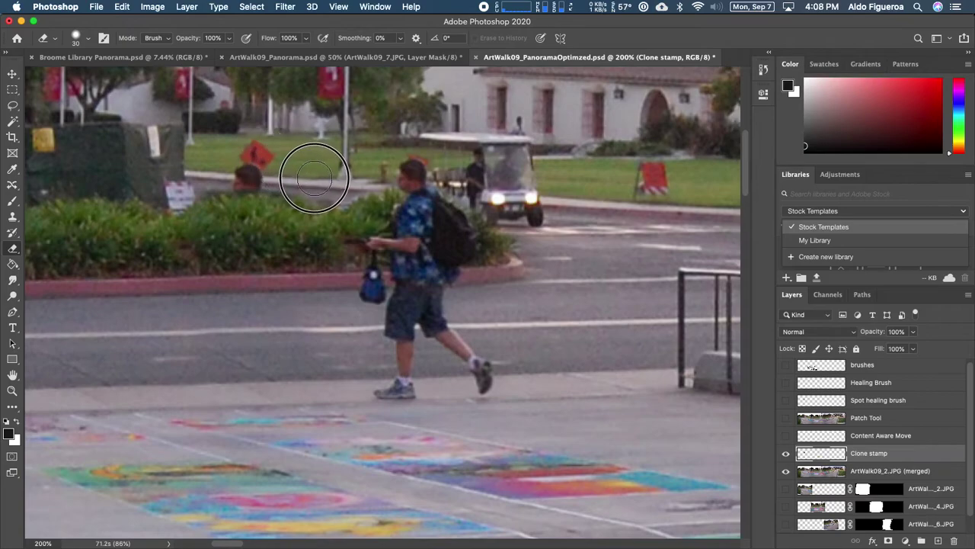
# - Clone shrub foliage from the left part of the hedge over the original man's head near the orange sign
pyautogui.moveTo(290, 244); pyautogui.dragTo(553, 277)
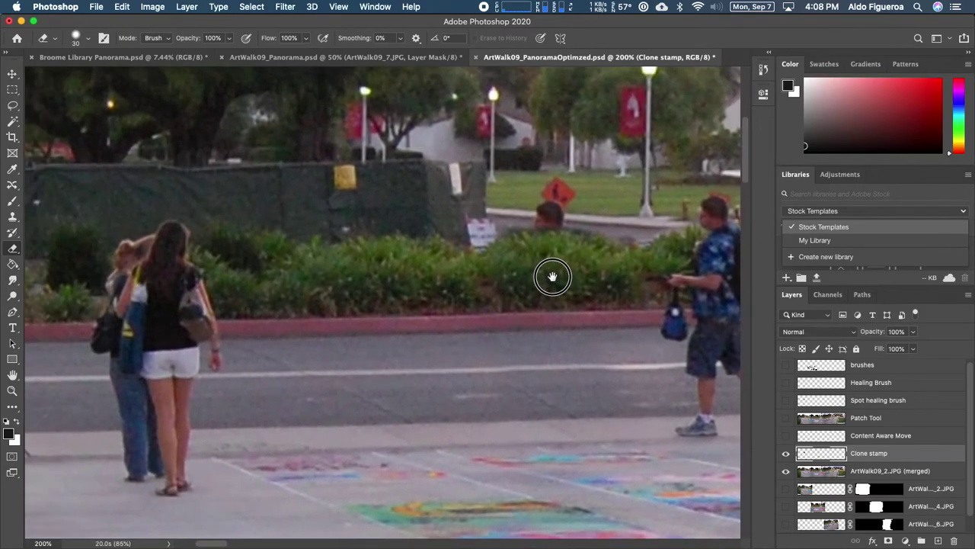
pyautogui.moveTo(477, 246)
pyautogui.mouseDown()
pyautogui.moveTo(551, 233)
pyautogui.moveTo(536, 216)
pyautogui.moveTo(487, 209)
pyautogui.mouseUp()
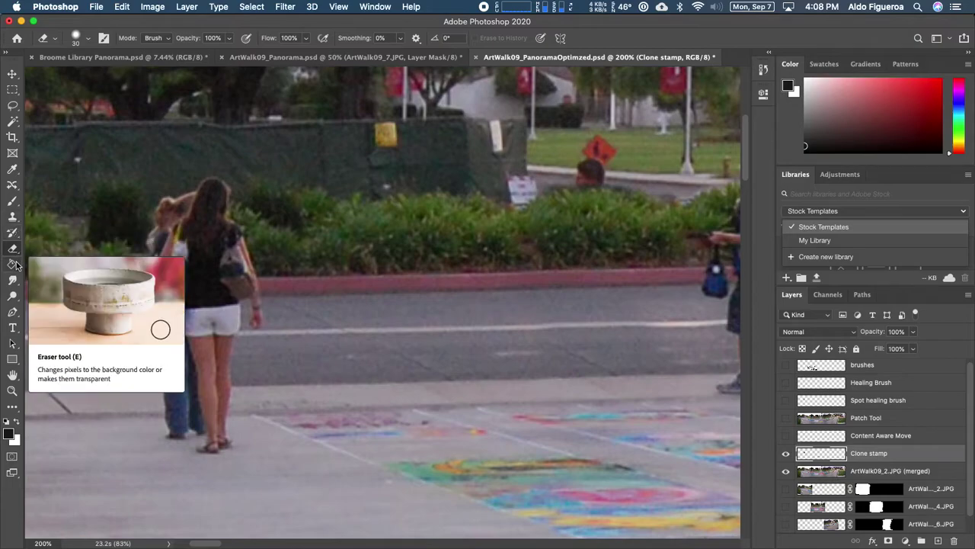
pyautogui.click(13, 218)
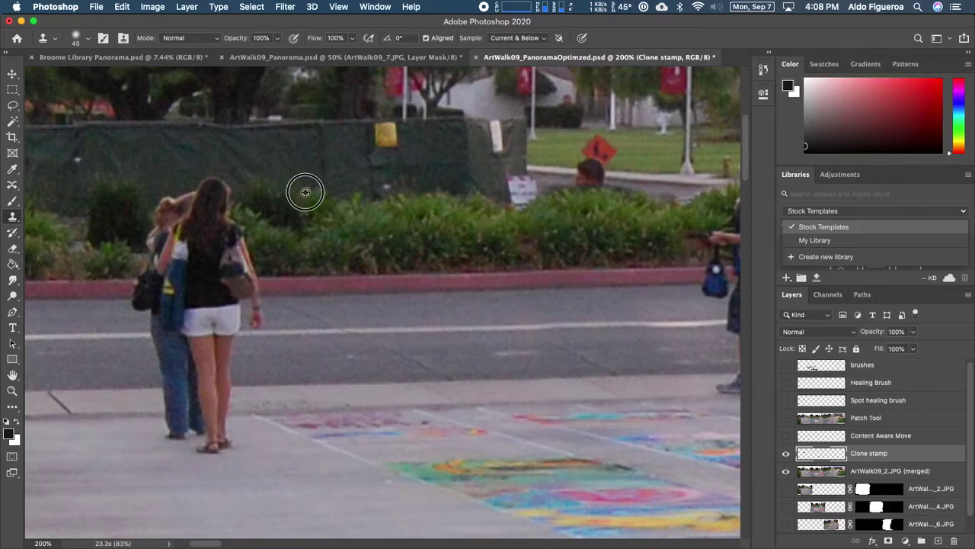
pyautogui.moveTo(605, 175)
pyautogui.mouseDown()
pyautogui.moveTo(587, 166)
pyautogui.moveTo(607, 202)
pyautogui.moveTo(577, 196)
pyautogui.moveTo(603, 183)
pyautogui.moveTo(612, 190)
pyautogui.moveTo(602, 167)
pyautogui.moveTo(556, 167)
pyautogui.moveTo(546, 196)
pyautogui.mouseUp()
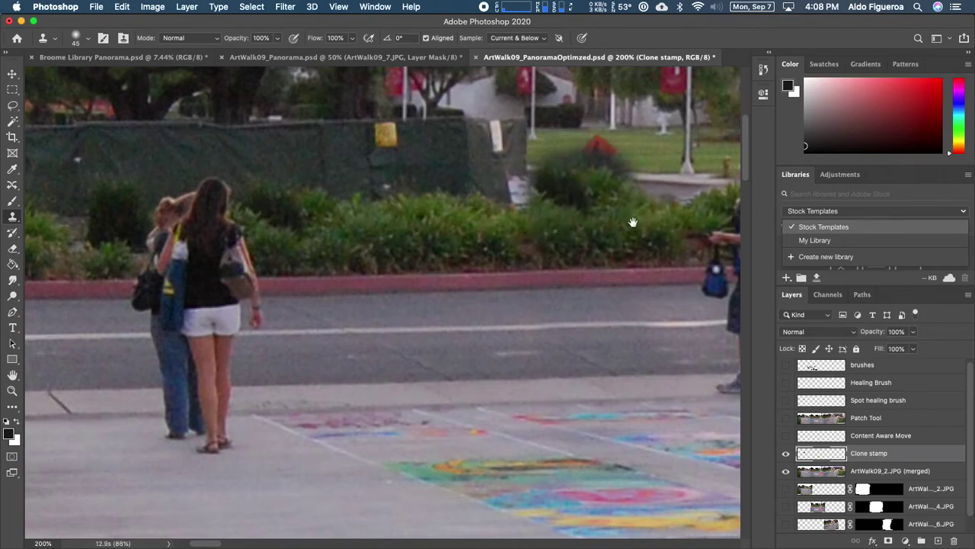
# - Erase the excess cloned foliage around the orange sign and above the hedge with a 15 px eraser
pyautogui.moveTo(633, 223); pyautogui.dragTo(514, 238)
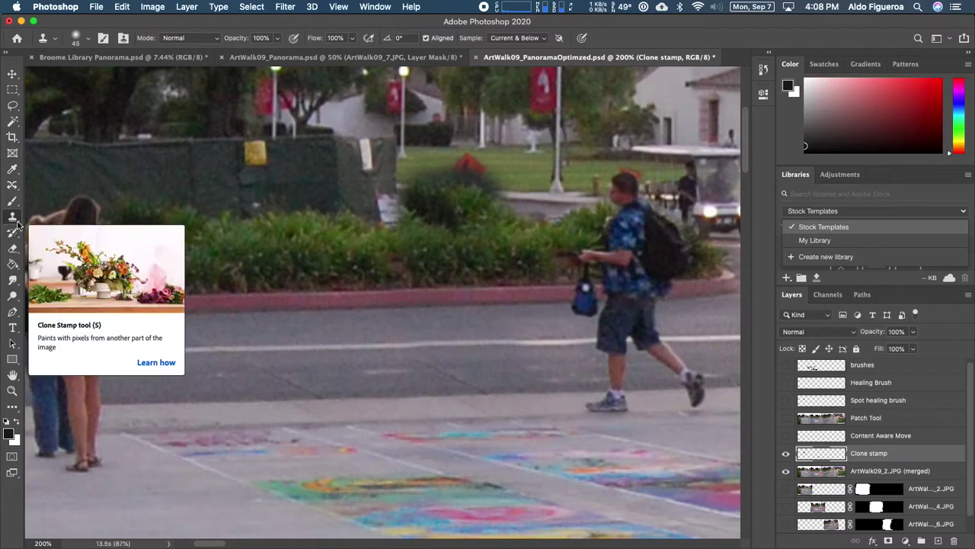
pyautogui.click(13, 249)
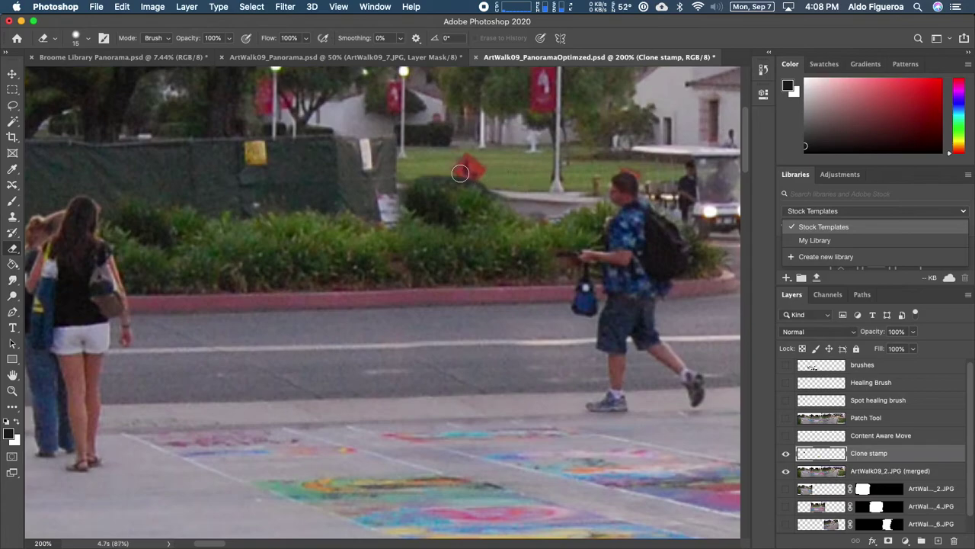
pyautogui.press('super+minus')
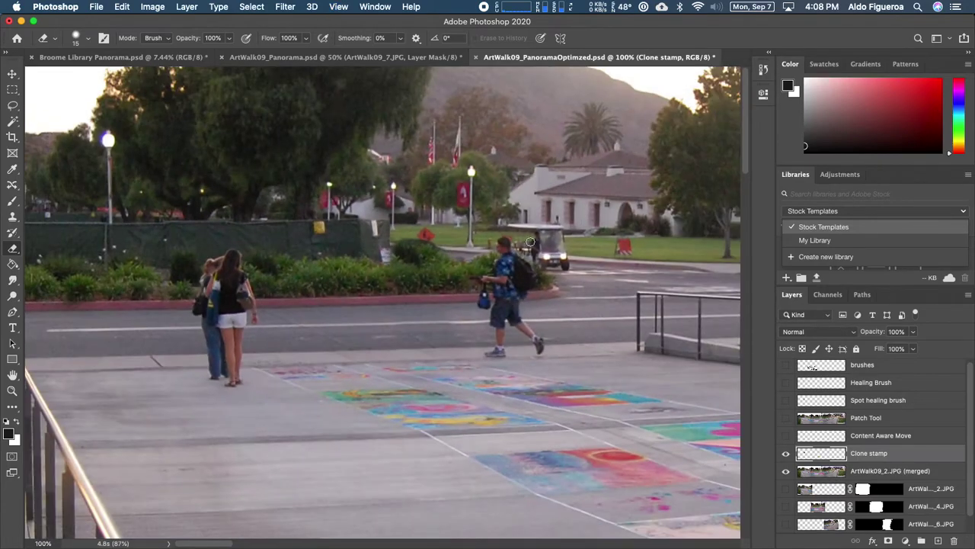
# - Toggle the Clone stamp layer's visibility to compare the retouched hedge and walking man with the original photo
pyautogui.scroll(-2, 463, 246)
pyautogui.click(788, 456)
pyautogui.click(788, 455)
pyautogui.click(788, 456)
pyautogui.click(788, 456)
pyautogui.click(788, 456)
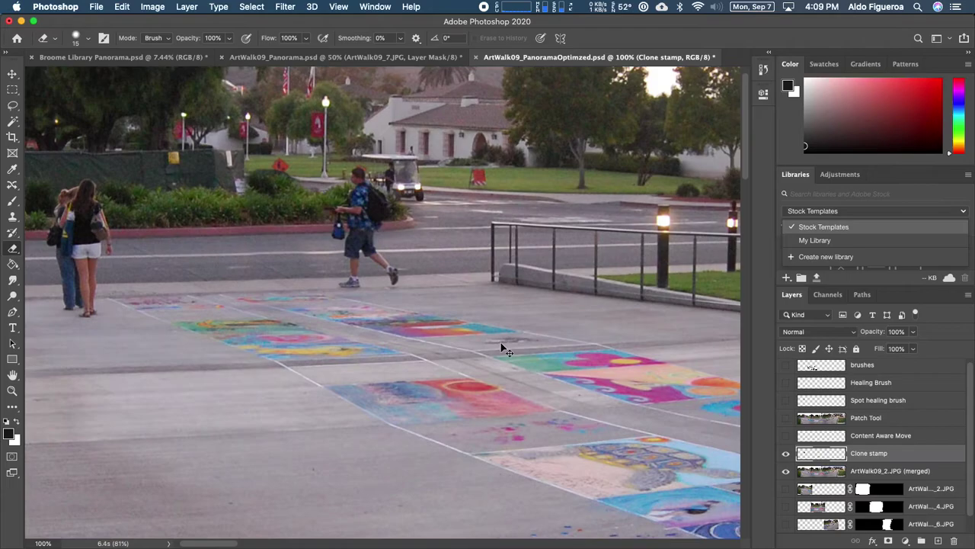
pyautogui.press('super+minus')
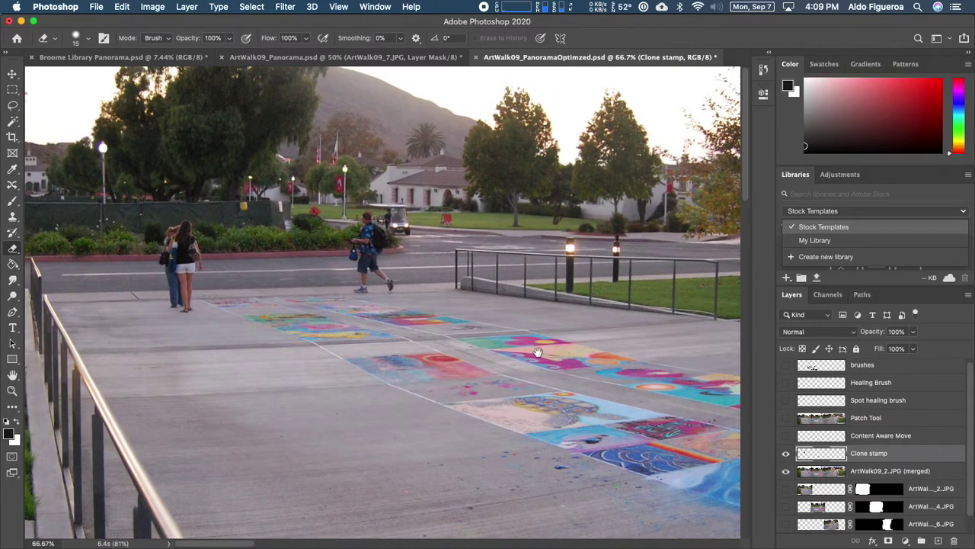
pyautogui.moveTo(569, 341); pyautogui.dragTo(352, 343)
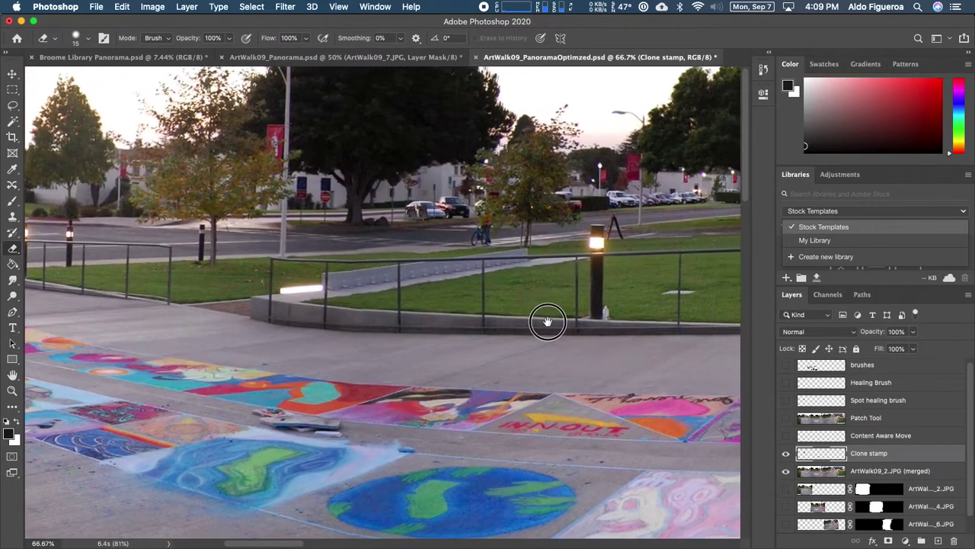
pyautogui.moveTo(546, 323); pyautogui.dragTo(248, 315)
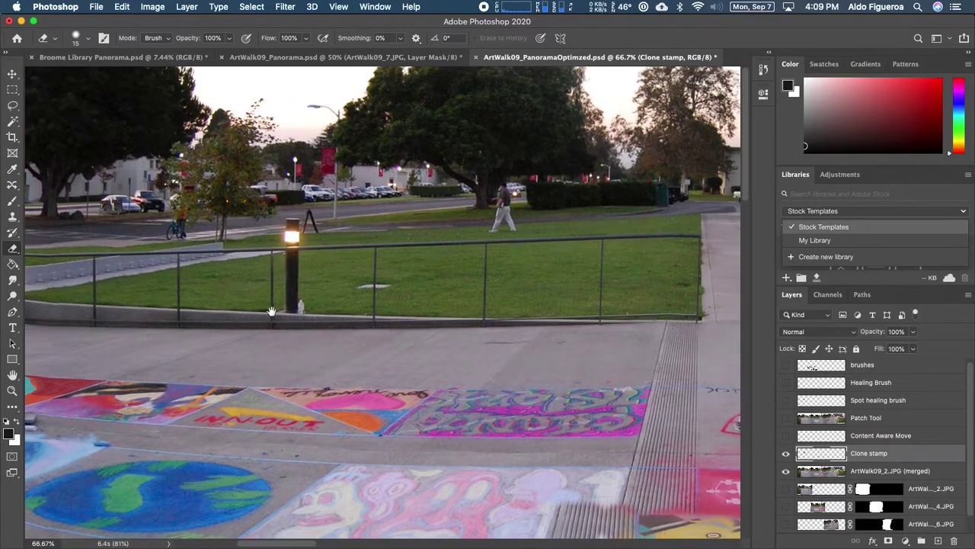
pyautogui.press('super+bracketright')
pyautogui.press('super+bracketright')
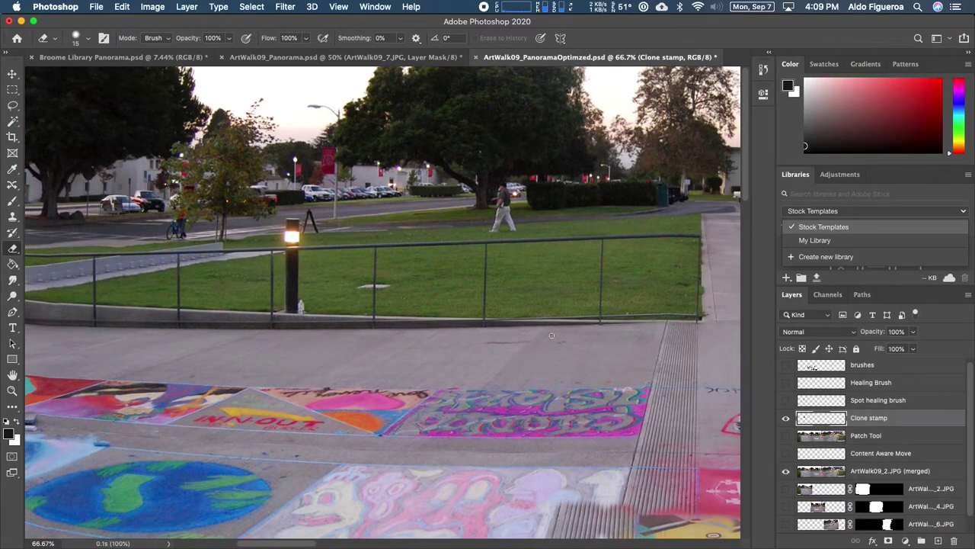
pyautogui.moveTo(881, 425); pyautogui.dragTo(885, 462)
# - Clone grass over the white slab on both sides of the railing post on the Clone stamp layer
pyautogui.press('super+plus')
pyautogui.press('super+plus')
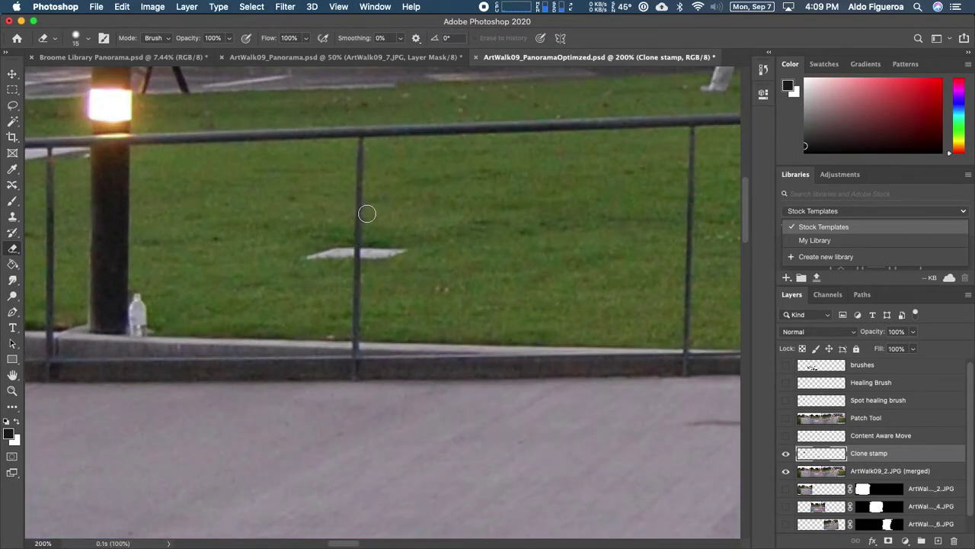
pyautogui.hscroll(5, 559, 256)
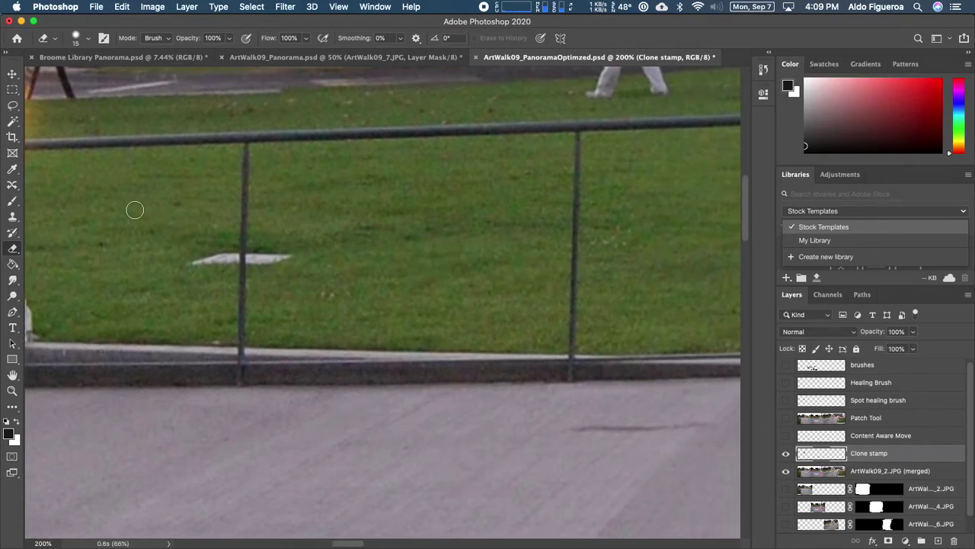
pyautogui.click(13, 217)
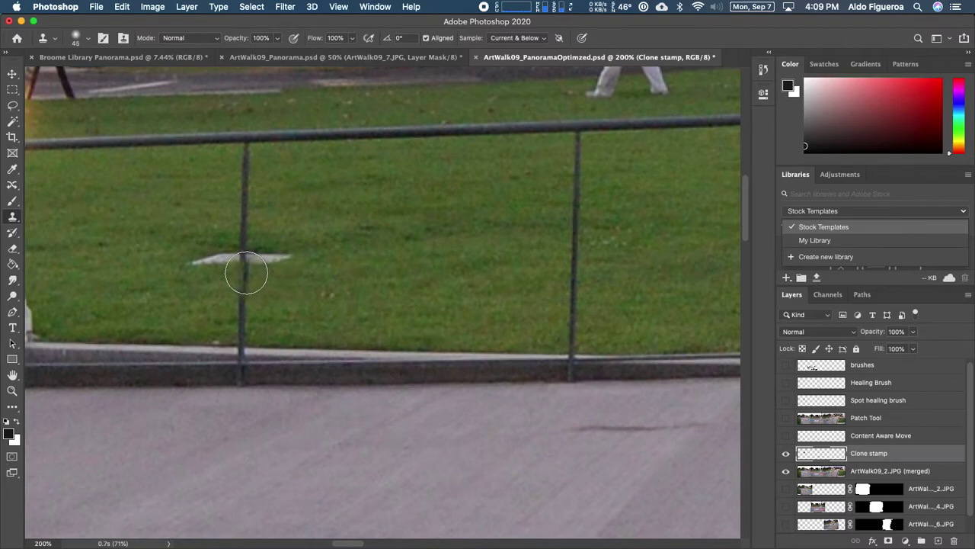
pyautogui.moveTo(243, 263)
pyautogui.mouseDown()
pyautogui.moveTo(283, 257)
pyautogui.moveTo(191, 264)
pyautogui.moveTo(213, 257)
pyautogui.mouseUp()
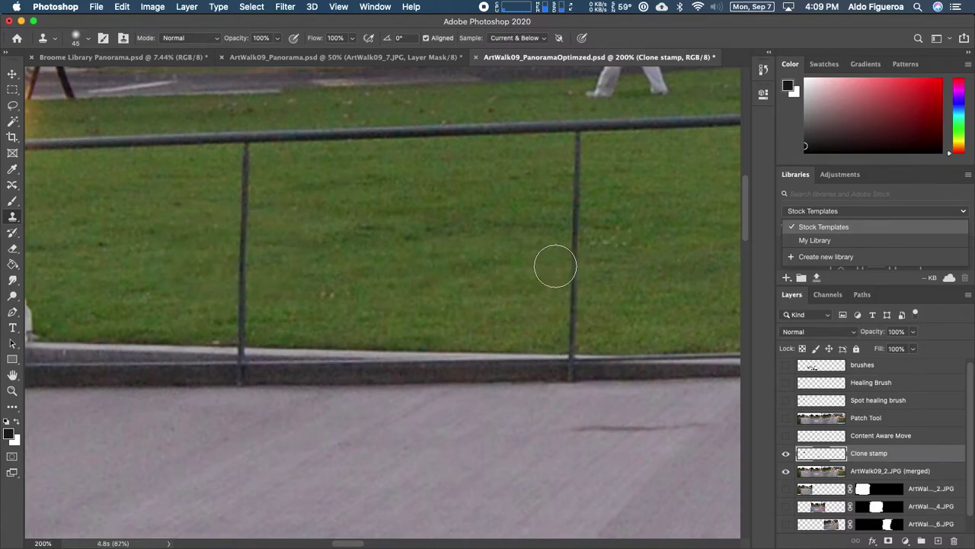
# - Clone the surrounding grass and road over the torso of the man in white trousers with a 25 px brush
pyautogui.moveTo(514, 229); pyautogui.dragTo(493, 299)
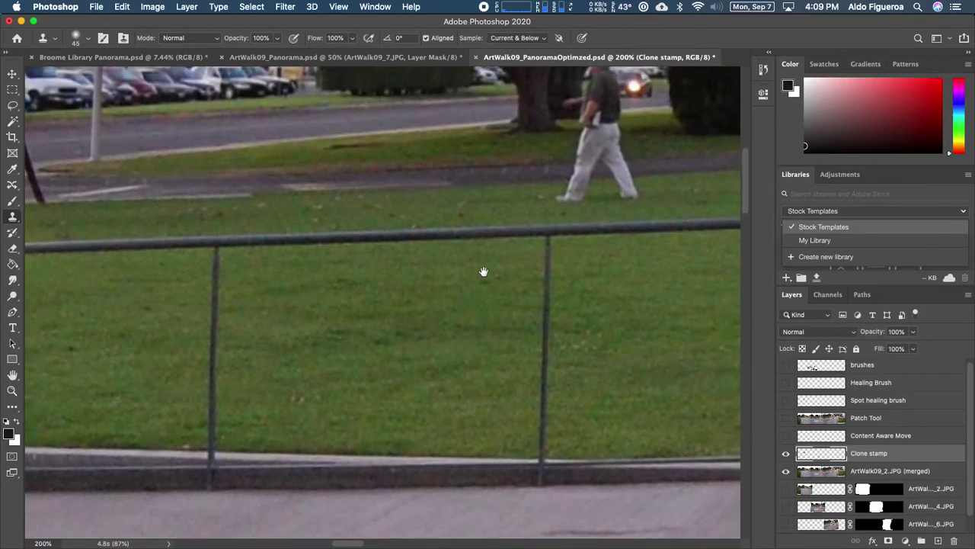
pyautogui.moveTo(464, 259)
pyautogui.mouseDown()
pyautogui.moveTo(422, 274)
pyautogui.moveTo(479, 366)
pyautogui.moveTo(536, 401)
pyautogui.mouseUp()
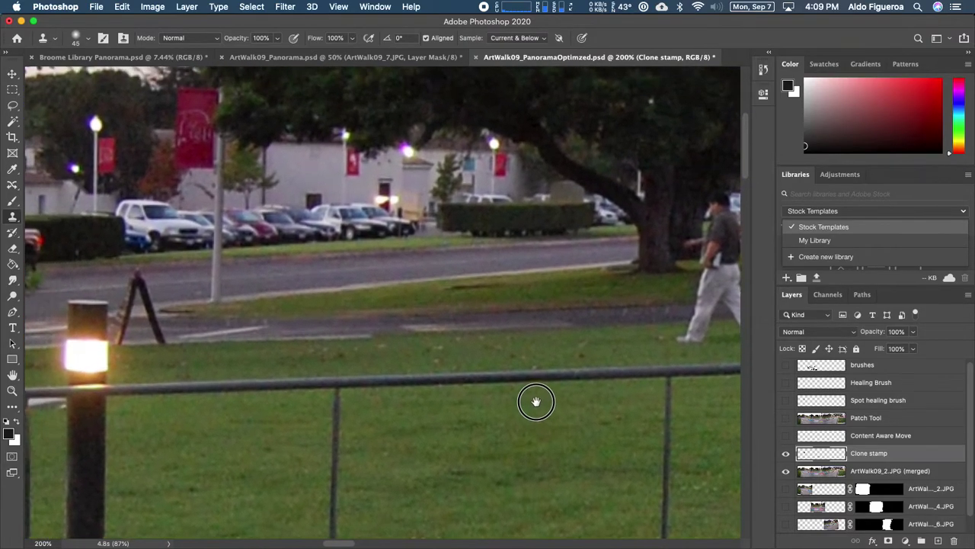
pyautogui.moveTo(445, 290)
pyautogui.mouseDown()
pyautogui.moveTo(449, 325)
pyautogui.moveTo(365, 338)
pyautogui.moveTo(327, 331)
pyautogui.moveTo(419, 306)
pyautogui.mouseUp()
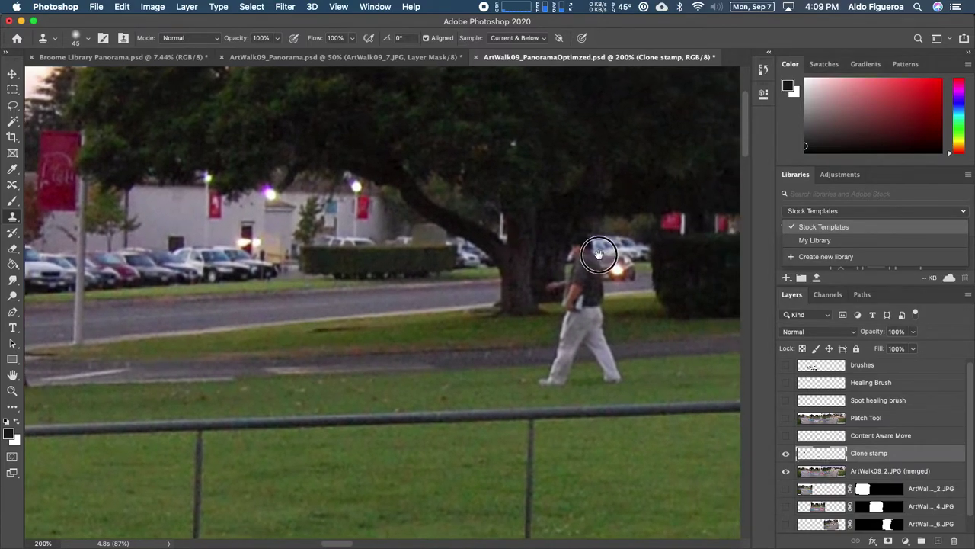
pyautogui.moveTo(605, 252); pyautogui.dragTo(583, 255)
pyautogui.press('[')
pyautogui.press('[')
pyautogui.press('[')
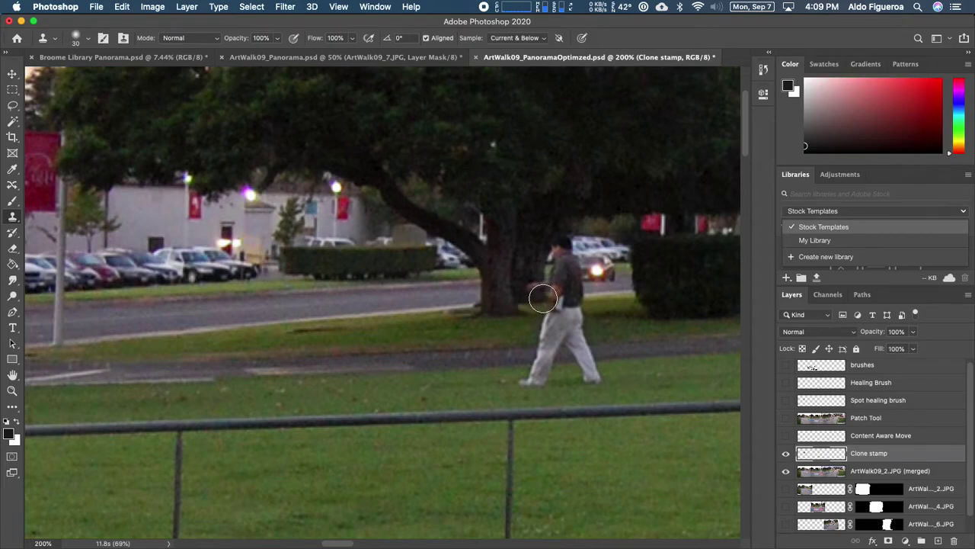
pyautogui.press('[')
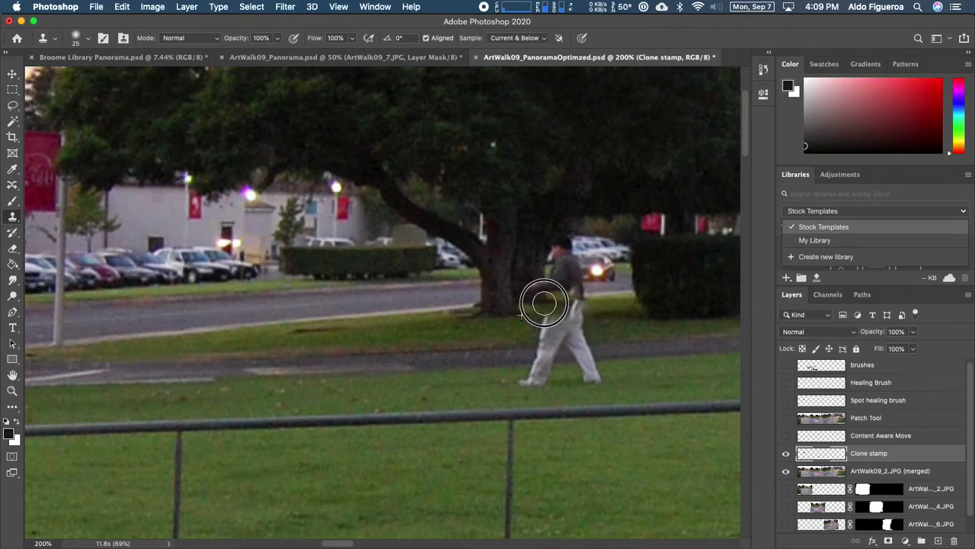
pyautogui.moveTo(541, 303); pyautogui.dragTo(534, 294)
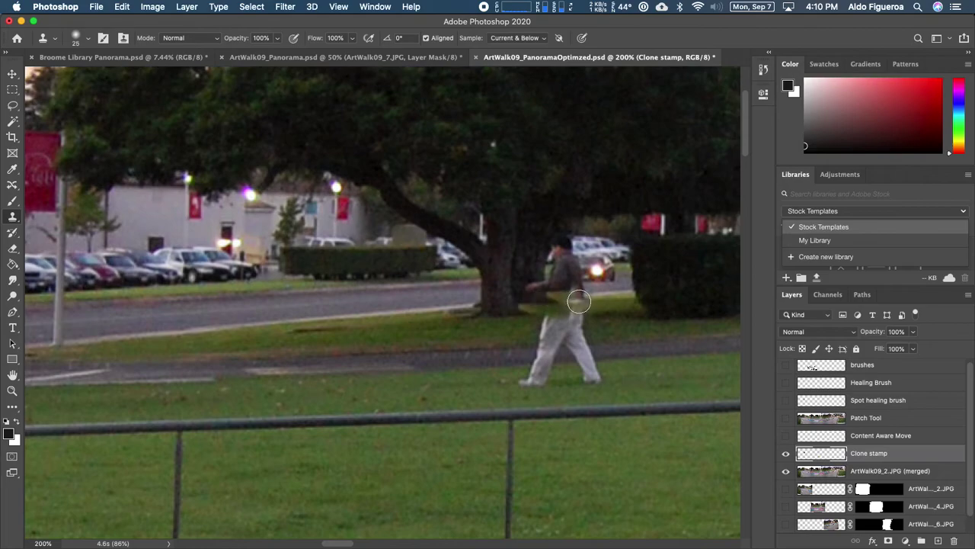
pyautogui.moveTo(589, 298)
pyautogui.mouseDown()
pyautogui.moveTo(560, 288)
pyautogui.moveTo(599, 287)
pyautogui.moveTo(588, 274)
pyautogui.moveTo(602, 283)
pyautogui.mouseUp()
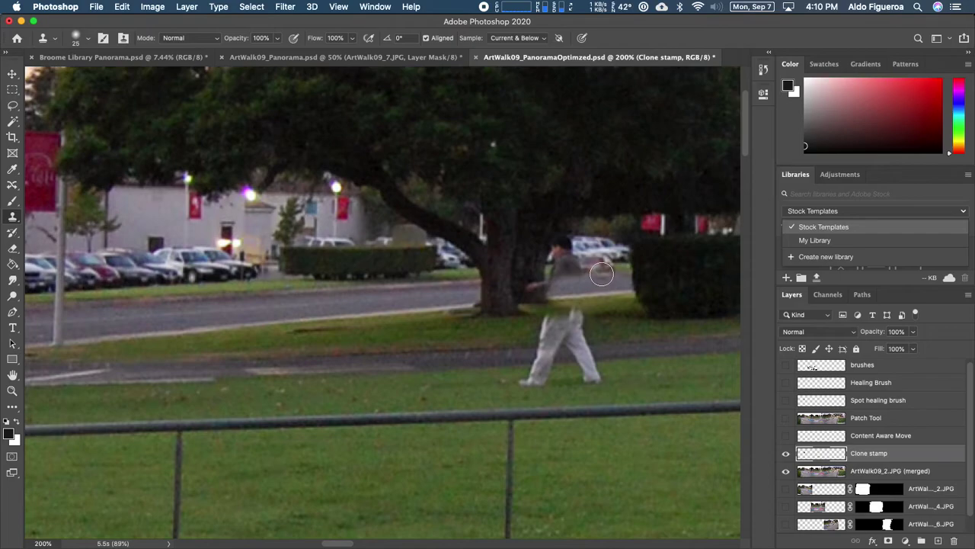
pyautogui.moveTo(602, 272)
pyautogui.mouseDown()
pyautogui.moveTo(553, 277)
pyautogui.moveTo(598, 272)
pyautogui.mouseUp()
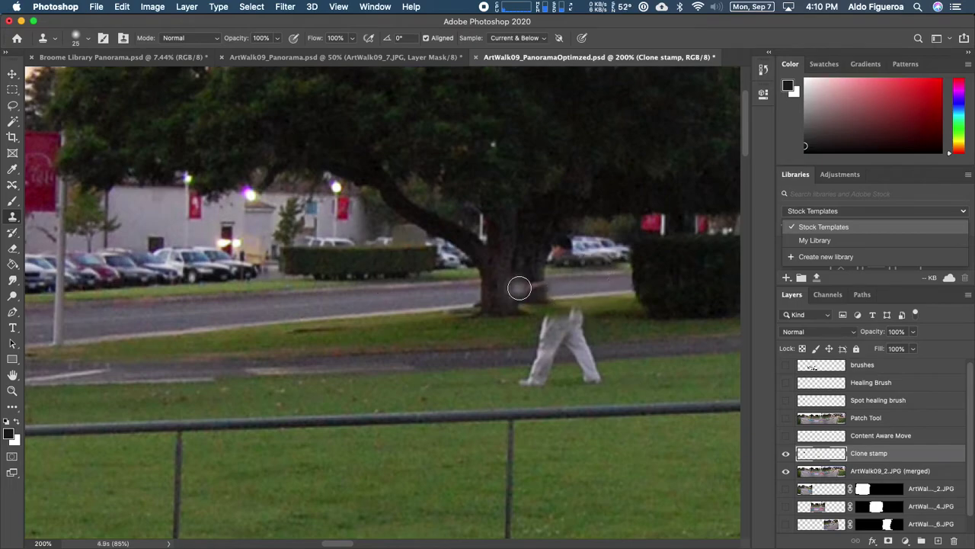
# - Clone over the man's remaining head and hand beside the tree trunk with a 15 px brush
pyautogui.click(570, 254)
pyautogui.moveTo(570, 254); pyautogui.dragTo(558, 258)
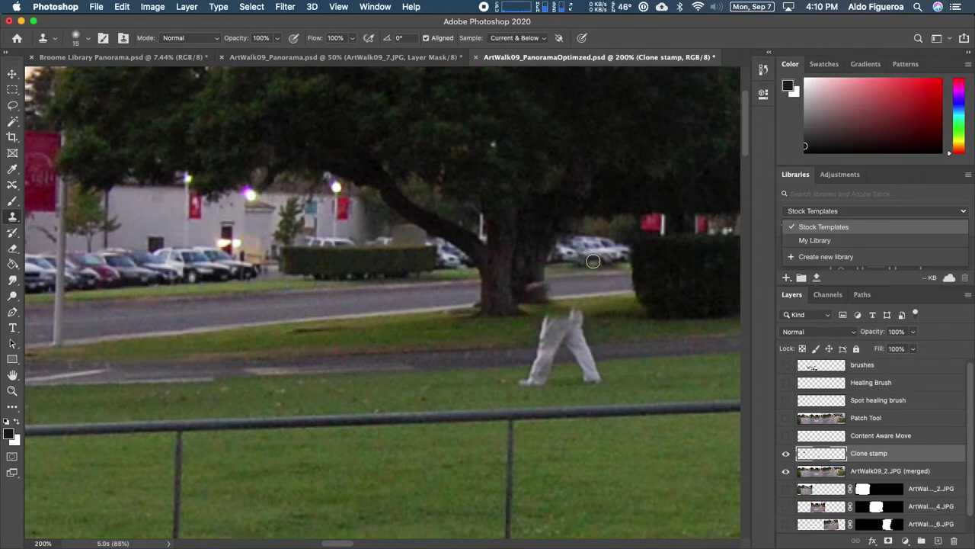
pyautogui.moveTo(590, 263)
pyautogui.mouseDown()
pyautogui.moveTo(572, 261)
pyautogui.moveTo(620, 261)
pyautogui.moveTo(546, 265)
pyautogui.mouseUp()
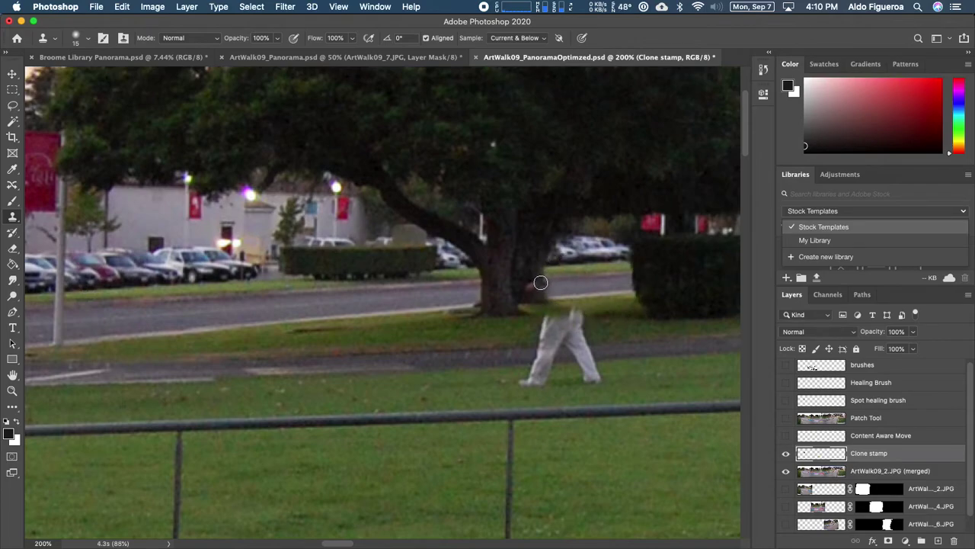
pyautogui.moveTo(540, 281); pyautogui.dragTo(527, 291)
# - Clone the asphalt path across the man's legs, turning off aligned sampling for the Clone Stamp
pyautogui.hscroll(5, 632, 377)
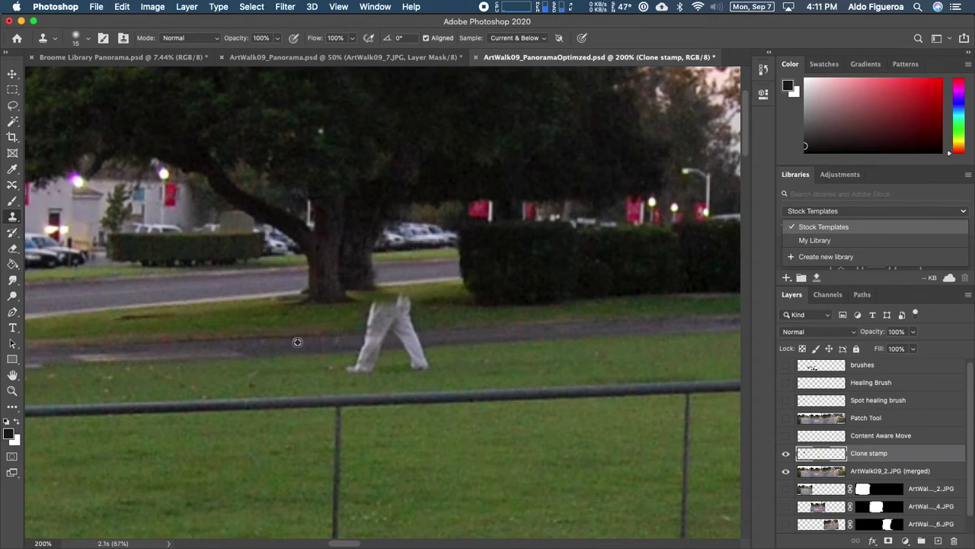
pyautogui.keyDown('alt'); pyautogui.click(296, 337); pyautogui.keyUp('alt')
pyautogui.moveTo(370, 327)
pyautogui.mouseDown()
pyautogui.moveTo(381, 323)
pyautogui.moveTo(361, 340)
pyautogui.moveTo(375, 337)
pyautogui.mouseUp()
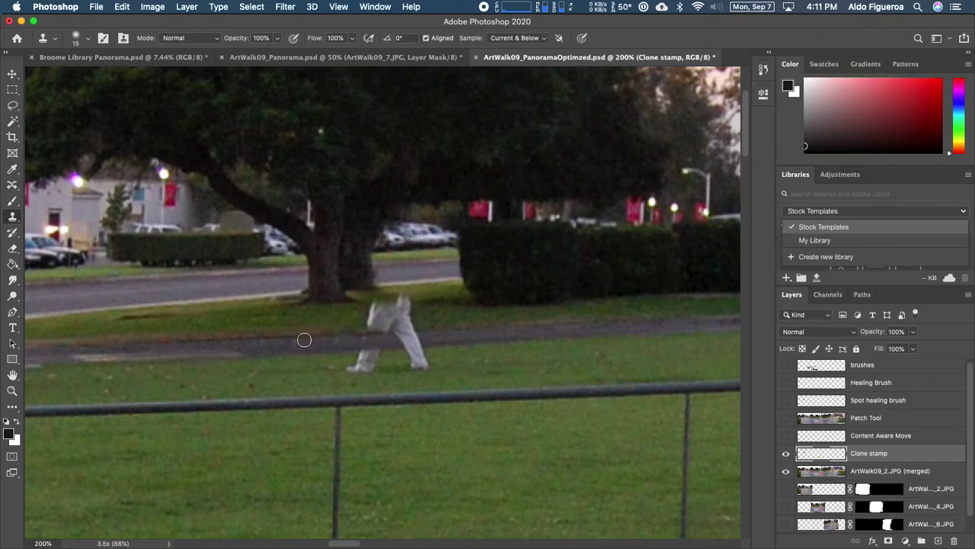
pyautogui.click(426, 39)
pyautogui.moveTo(375, 335)
pyautogui.mouseDown()
pyautogui.moveTo(413, 333)
pyautogui.moveTo(398, 340)
pyautogui.moveTo(416, 353)
pyautogui.mouseUp()
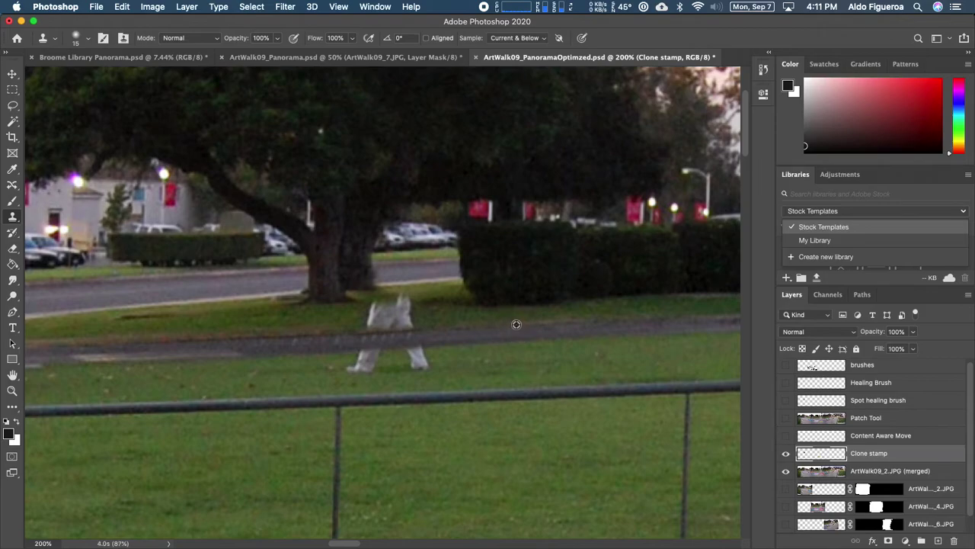
# - Clone path and grass over the remaining upper part of the man's trousers and his feet
pyautogui.keyDown('alt'); pyautogui.click(227, 337); pyautogui.keyUp('alt')
pyautogui.moveTo(366, 332)
pyautogui.mouseDown()
pyautogui.moveTo(417, 325)
pyautogui.moveTo(369, 326)
pyautogui.moveTo(413, 316)
pyautogui.moveTo(377, 313)
pyautogui.moveTo(414, 301)
pyautogui.moveTo(377, 311)
pyautogui.moveTo(382, 302)
pyautogui.moveTo(358, 316)
pyautogui.moveTo(455, 322)
pyautogui.mouseUp()
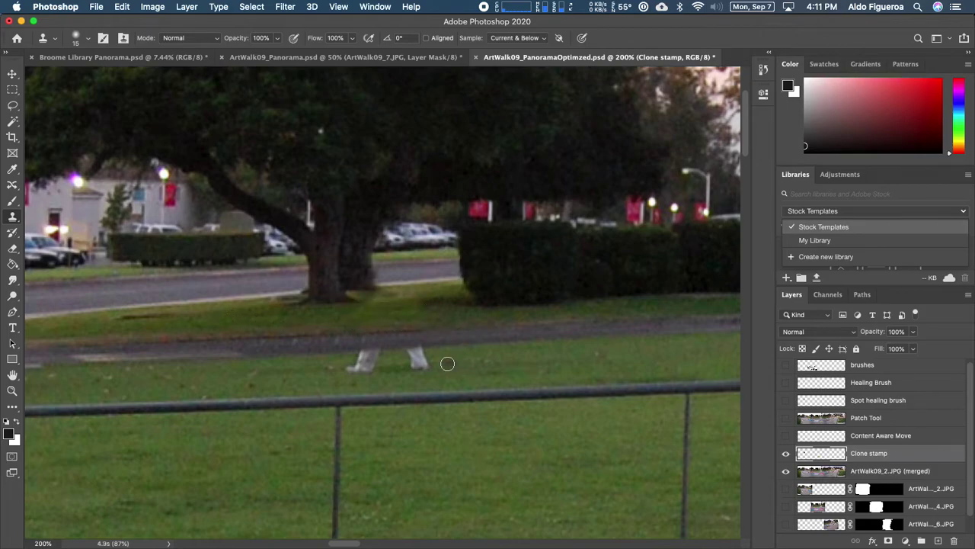
pyautogui.keyDown('alt'); pyautogui.click(567, 341); pyautogui.keyUp('alt')
pyautogui.moveTo(422, 349)
pyautogui.mouseDown()
pyautogui.moveTo(399, 348)
pyautogui.moveTo(418, 366)
pyautogui.moveTo(348, 370)
pyautogui.moveTo(370, 363)
pyautogui.moveTo(362, 354)
pyautogui.moveTo(401, 353)
pyautogui.moveTo(486, 308)
pyautogui.mouseUp()
# - Clone the white-speckled grass to several more spots on the lawn between the two railing posts
pyautogui.press('space')
pyautogui.moveTo(436, 344); pyautogui.dragTo(311, 344)
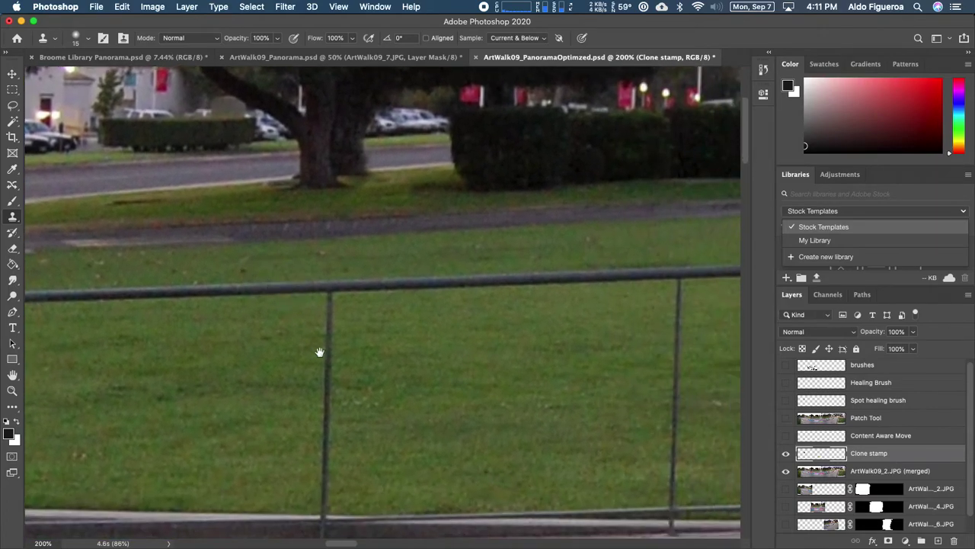
pyautogui.keyDown('alt'); pyautogui.click(368, 397); pyautogui.keyUp('alt')
pyautogui.moveTo(454, 395)
pyautogui.mouseDown()
pyautogui.moveTo(475, 404)
pyautogui.moveTo(463, 381)
pyautogui.moveTo(467, 404)
pyautogui.moveTo(449, 387)
pyautogui.moveTo(451, 401)
pyautogui.moveTo(521, 403)
pyautogui.moveTo(522, 389)
pyautogui.moveTo(534, 401)
pyautogui.moveTo(524, 383)
pyautogui.moveTo(535, 393)
pyautogui.moveTo(512, 386)
pyautogui.moveTo(542, 390)
pyautogui.moveTo(516, 383)
pyautogui.moveTo(525, 434)
pyautogui.mouseUp()
pyautogui.moveTo(461, 426)
pyautogui.mouseDown()
pyautogui.moveTo(368, 436)
pyautogui.moveTo(379, 425)
pyautogui.moveTo(364, 437)
pyautogui.moveTo(375, 421)
pyautogui.moveTo(427, 445)
pyautogui.mouseUp()
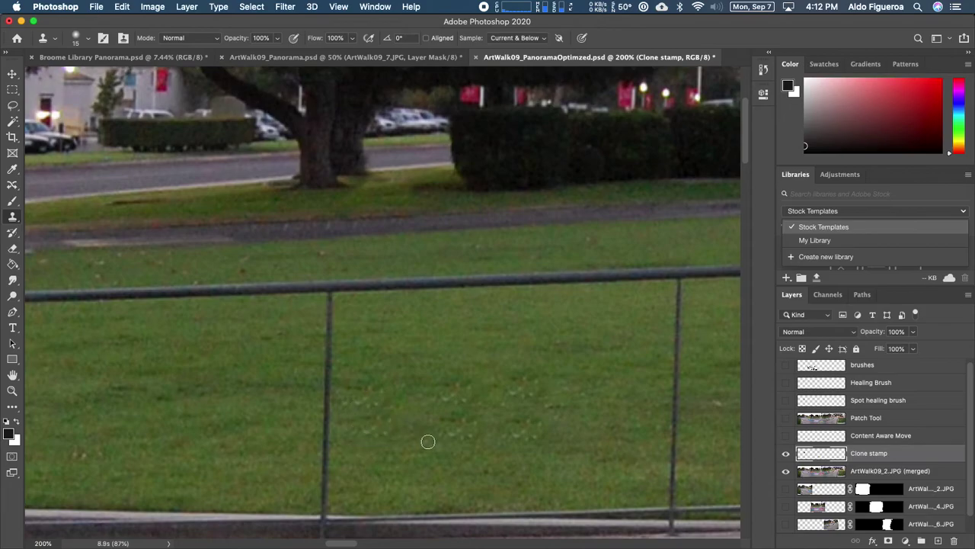
pyautogui.press('super+minus')
pyautogui.press('super+minus')
pyautogui.press('super+plus')
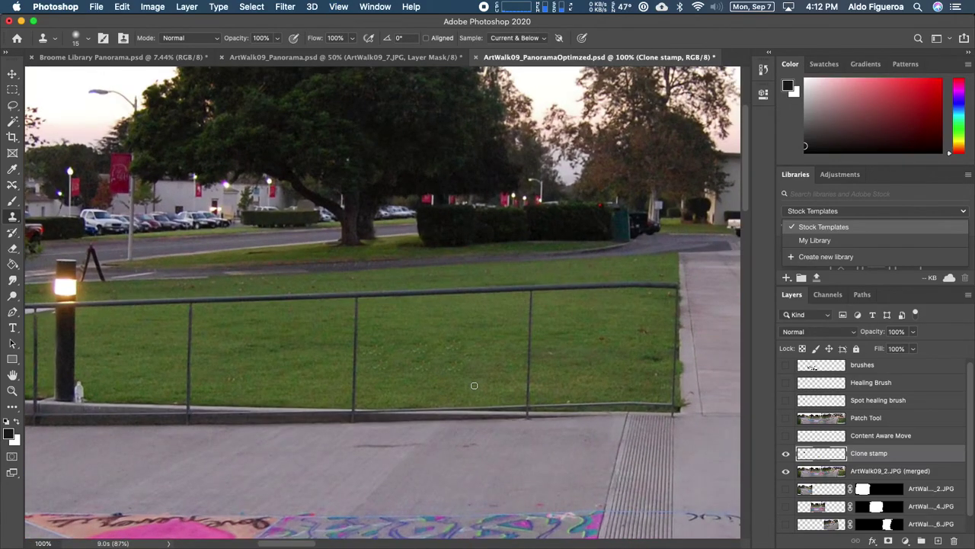
pyautogui.press('super+minus')
pyautogui.moveTo(474, 402); pyautogui.dragTo(432, 333)
pyautogui.press('super+minus')
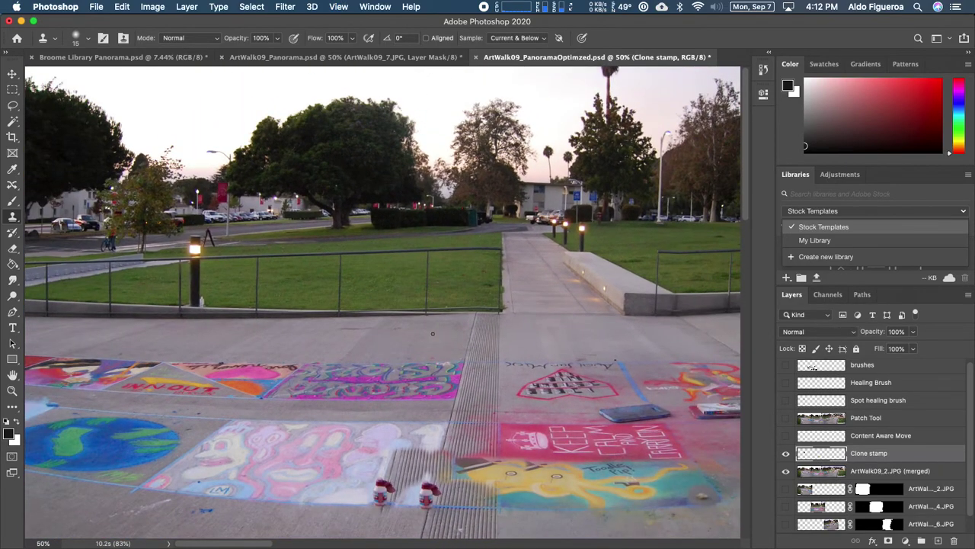